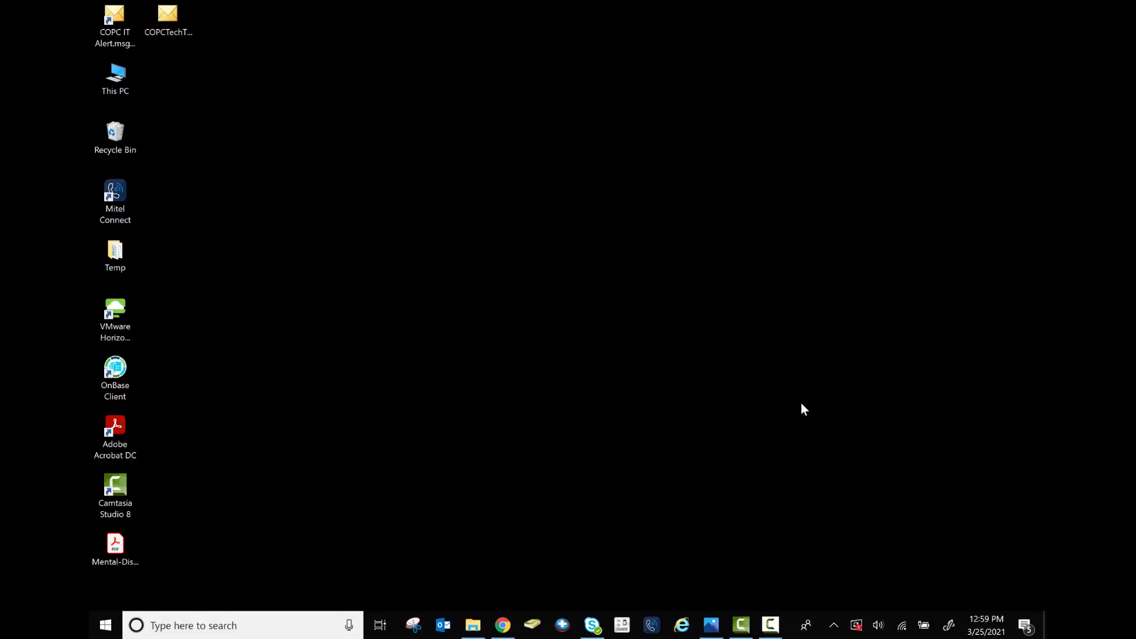
Bring the Outlook window up from the taskbar to show the Inbox
click(710, 625)
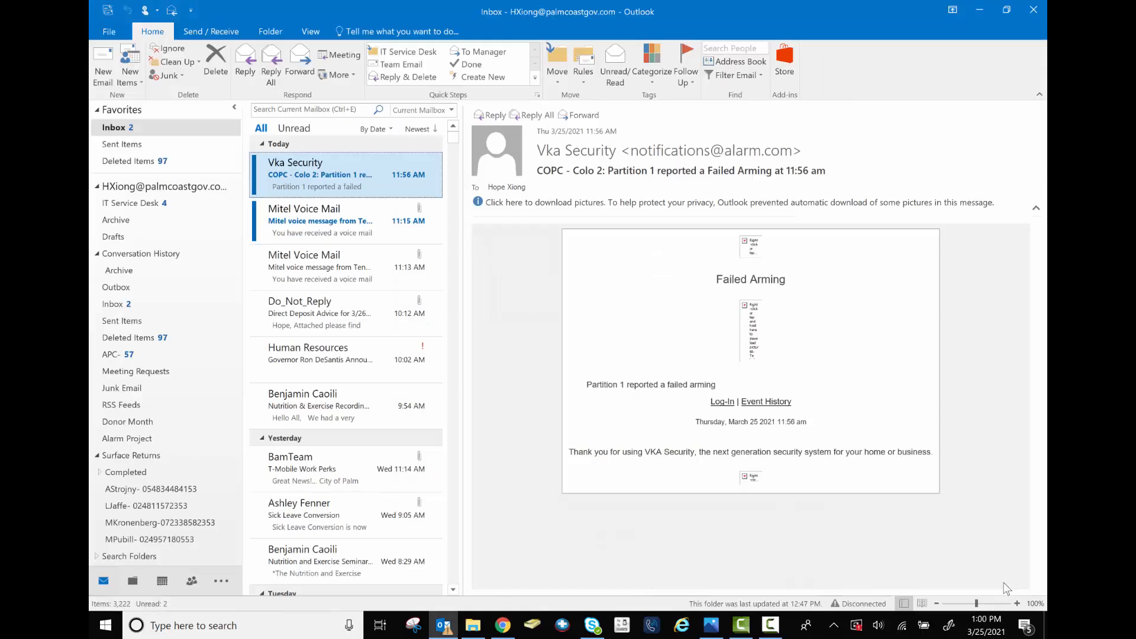
Open the File Info page and expand Cleanup Tools to see the mailbox cleanup choices
click(107, 32)
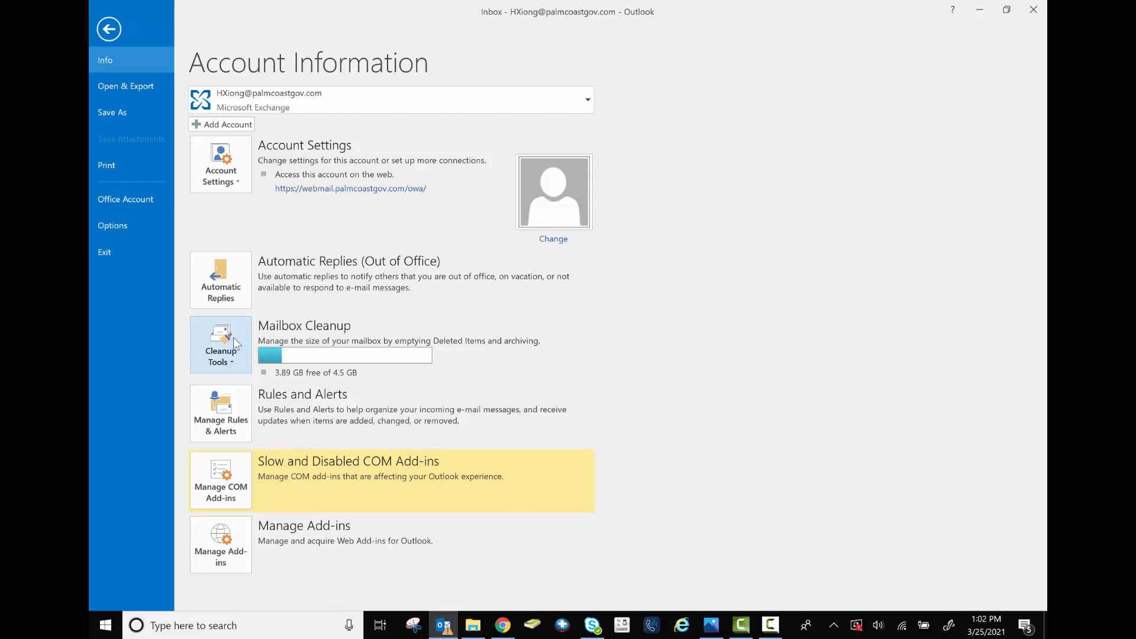
click(214, 338)
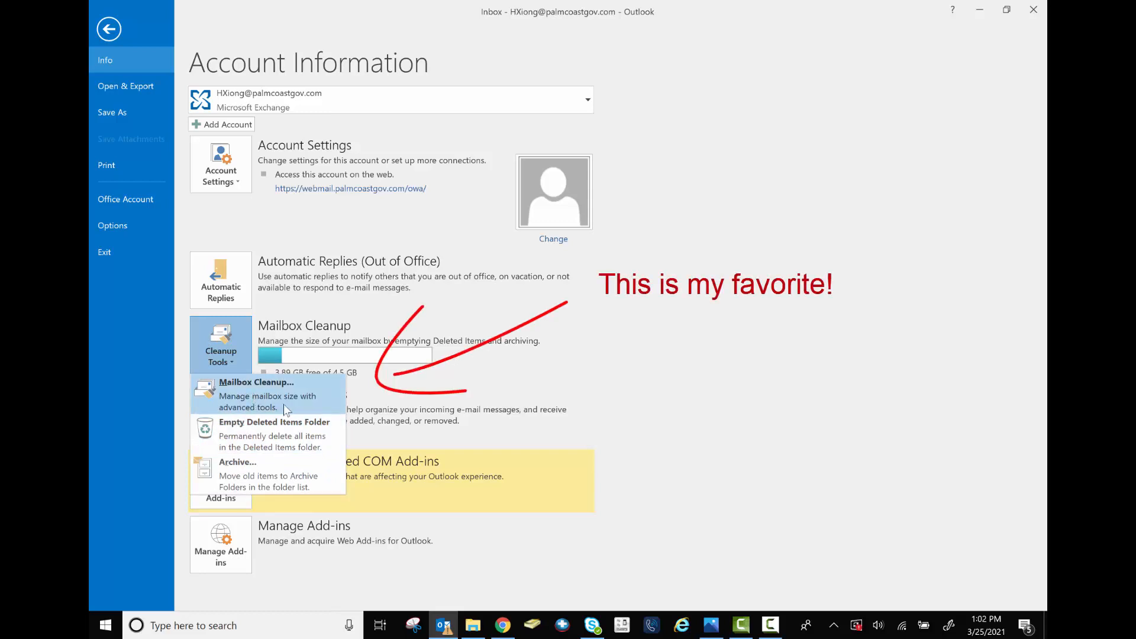
In Mailbox Cleanup, find items older than 365 days instead of 90
click(296, 391)
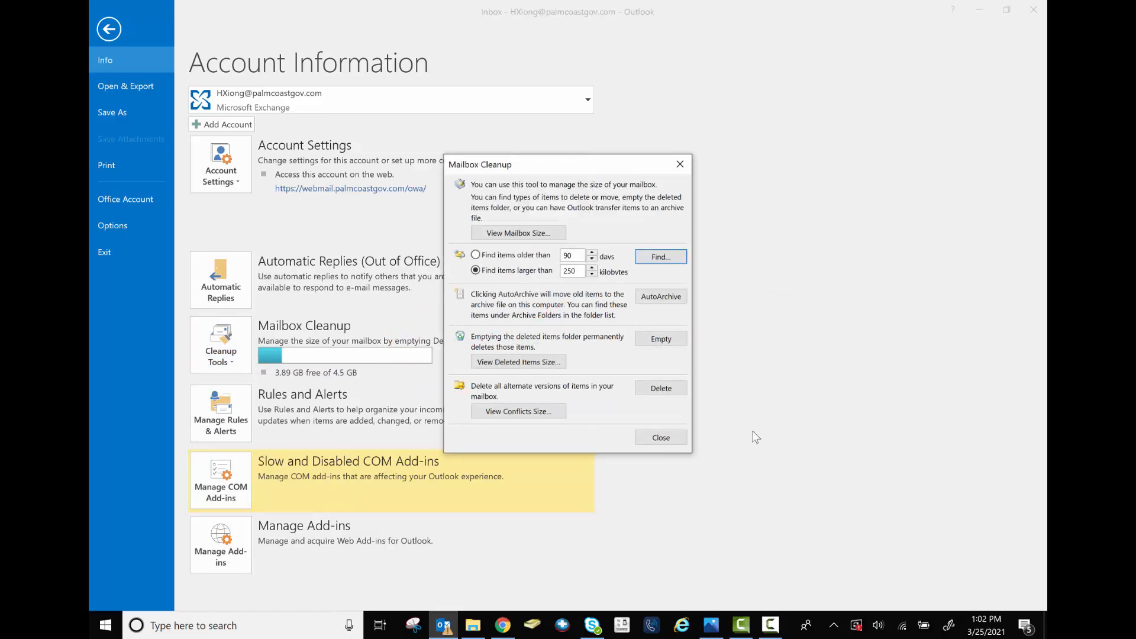
click(476, 255)
drag(578, 256, 554, 260)
text(365)
click(674, 258)
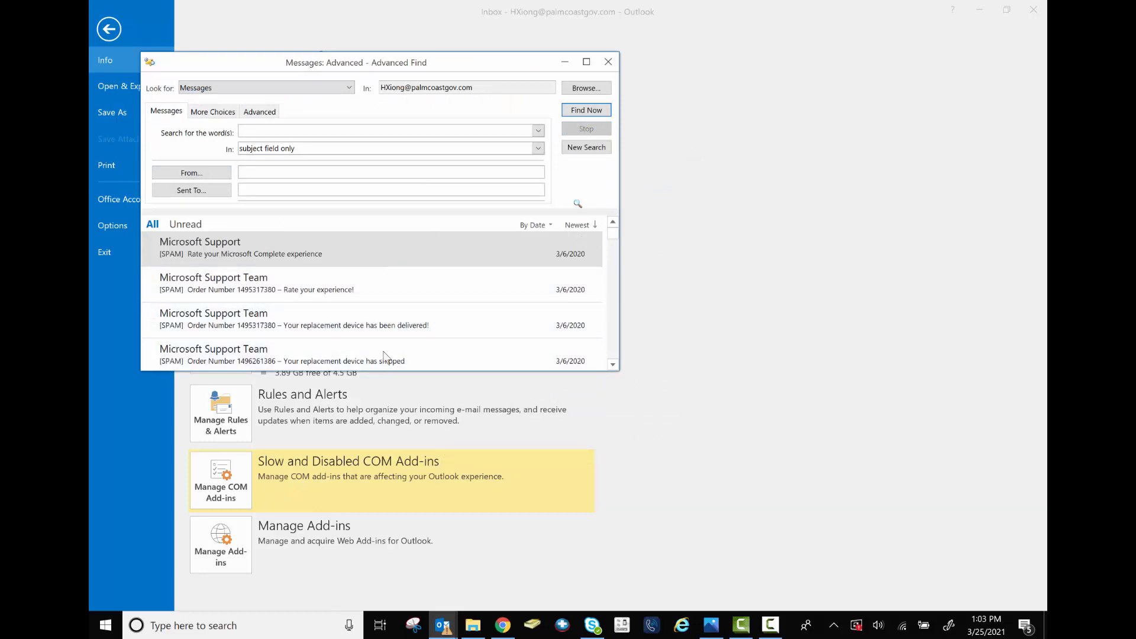
Select the first old message and check its Delete option without deleting anything
click(372, 263)
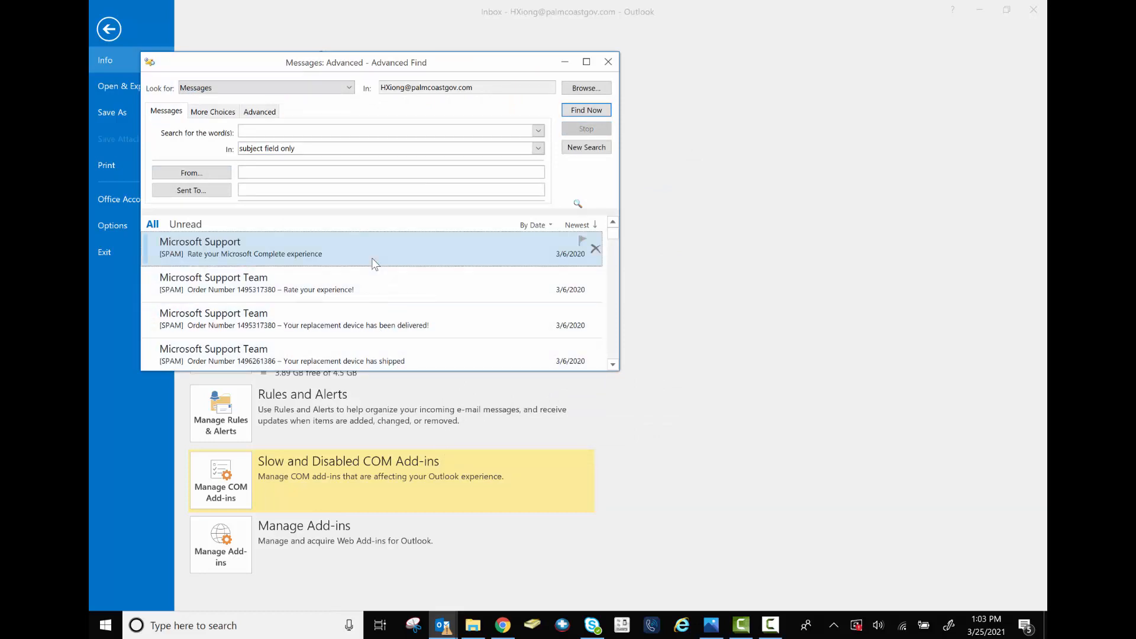
right_click(342, 249)
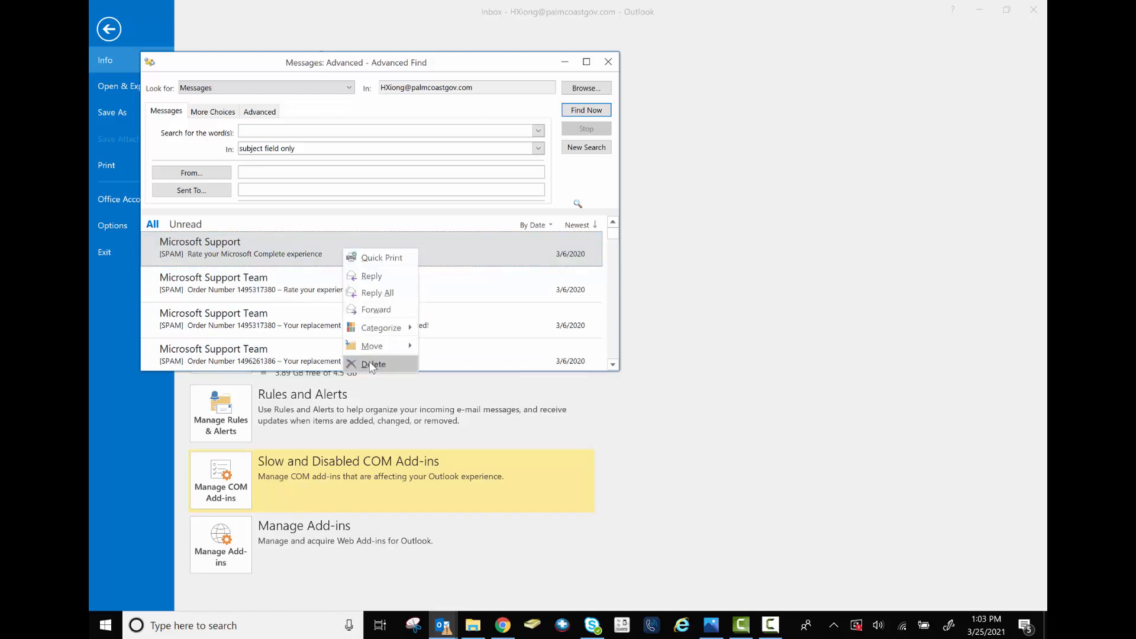
click(303, 247)
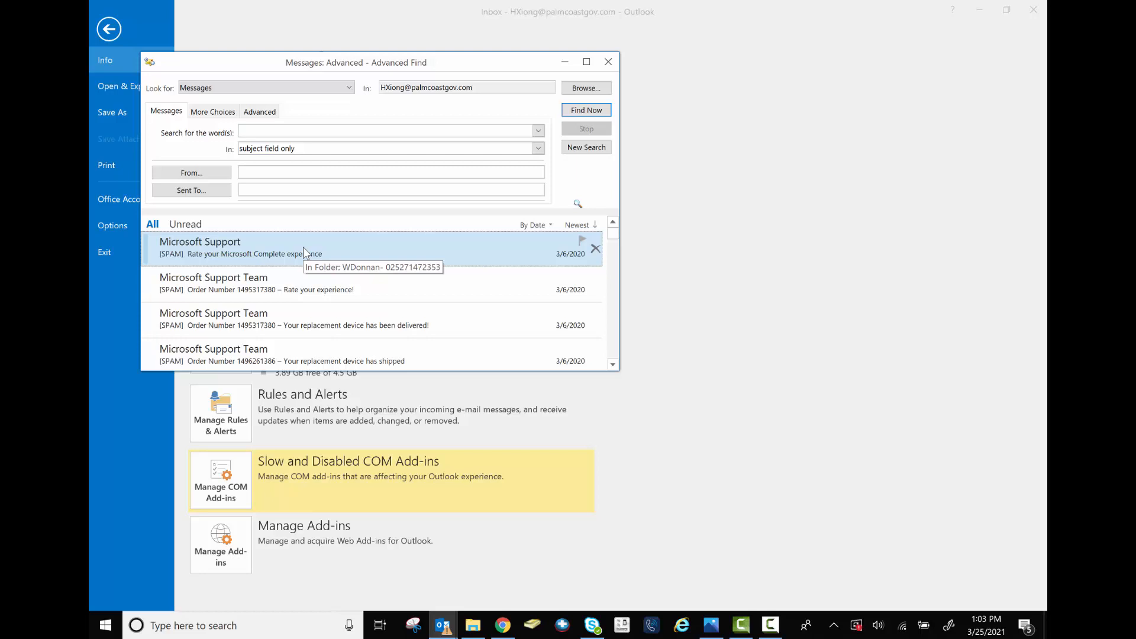
scroll(312, 293, down, 2)
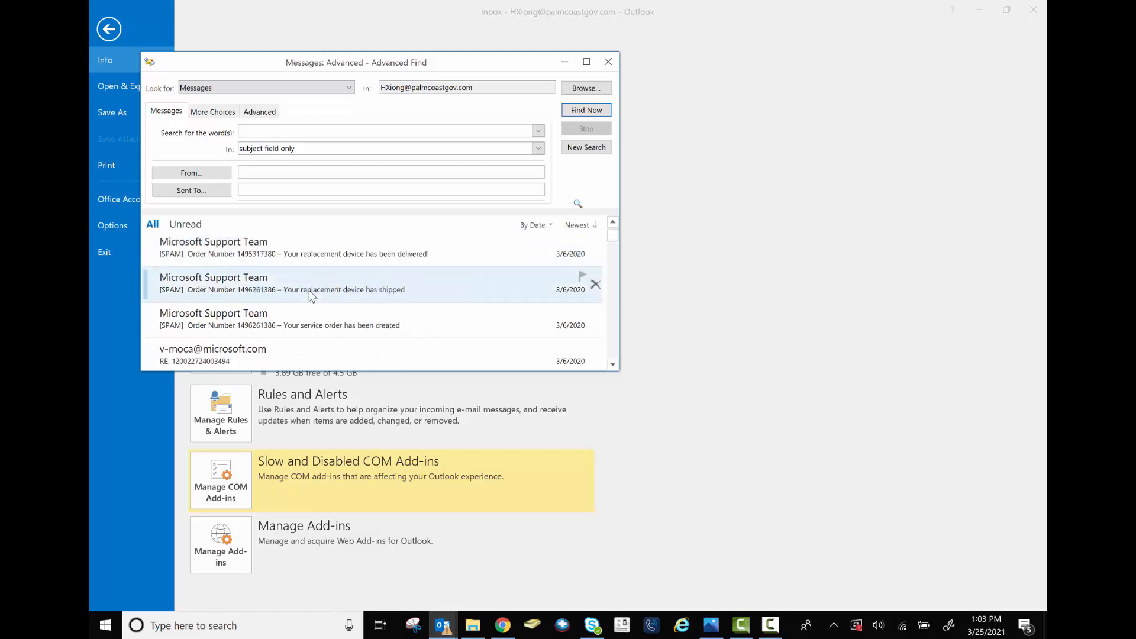
scroll(312, 296, down, 1)
Select all the old March 2020 results and review the Delete action, leaving them intact
click(312, 327)
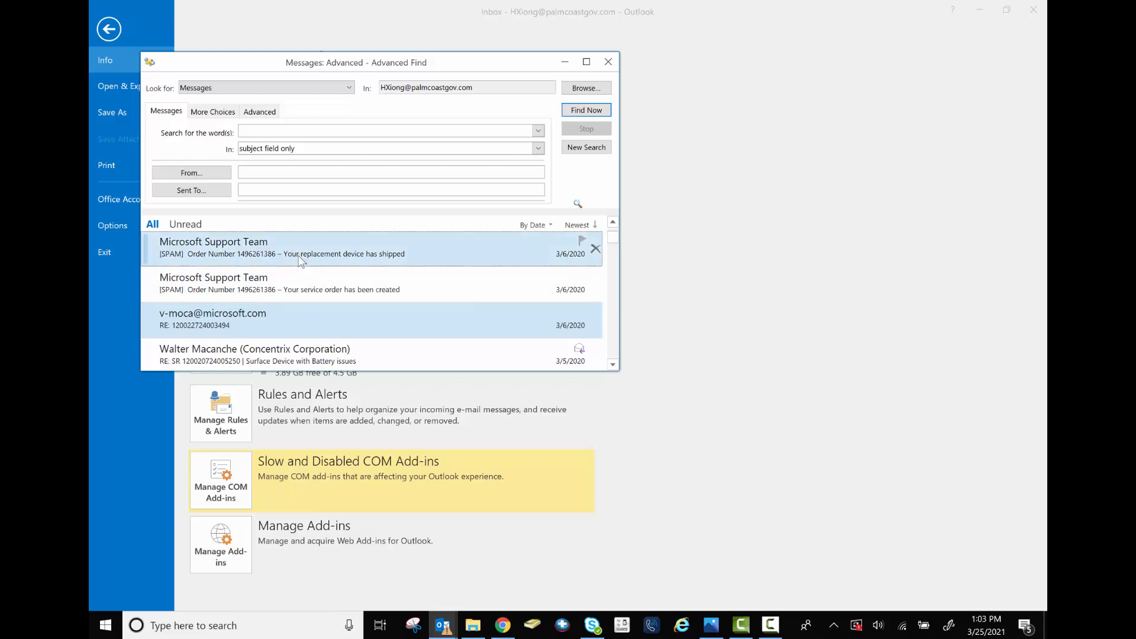
click(285, 293)
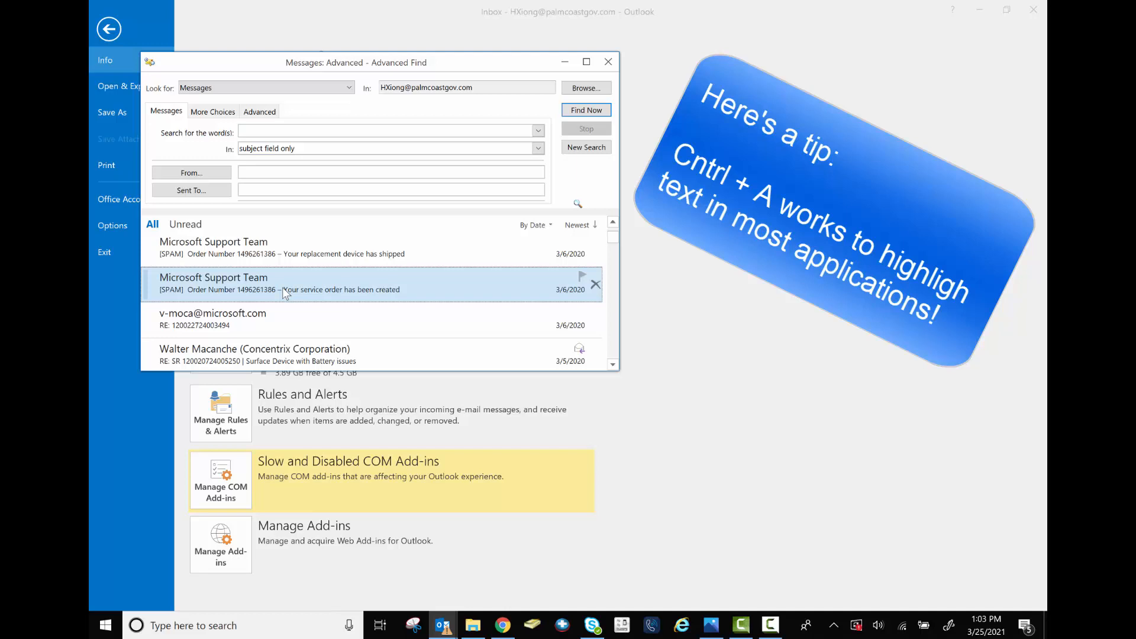
key(ctrl+a)
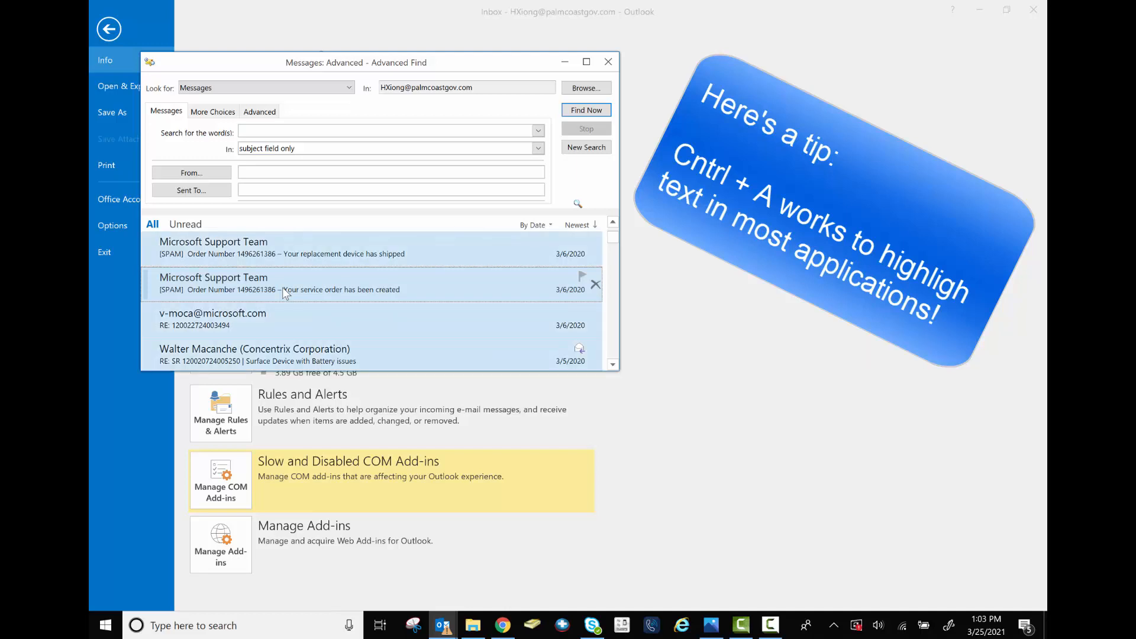
right_click(282, 286)
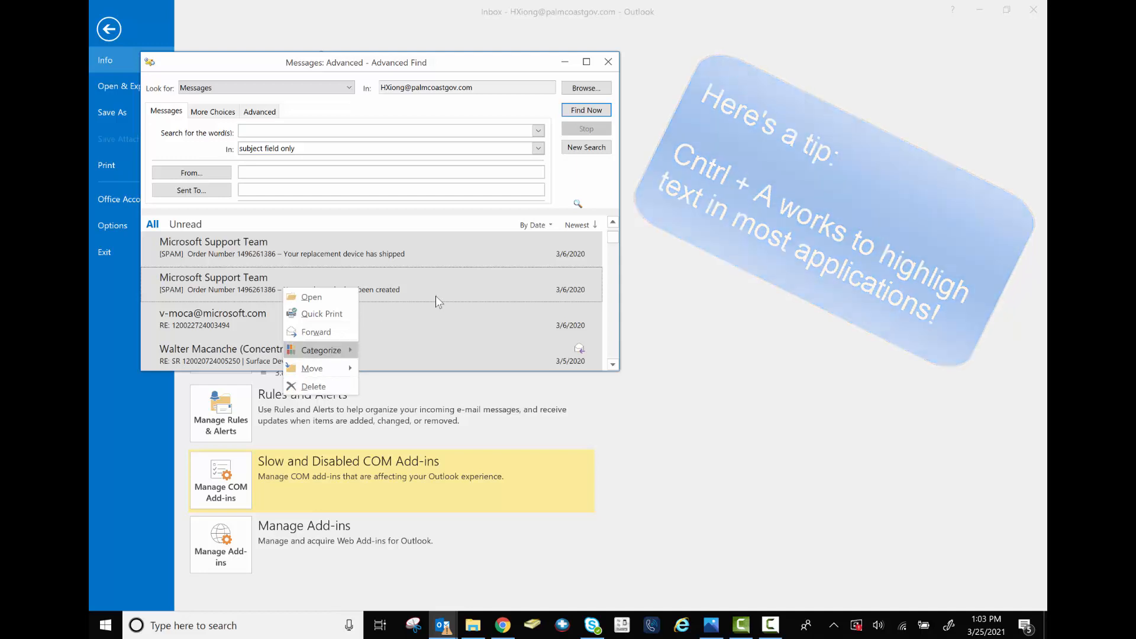
click(439, 297)
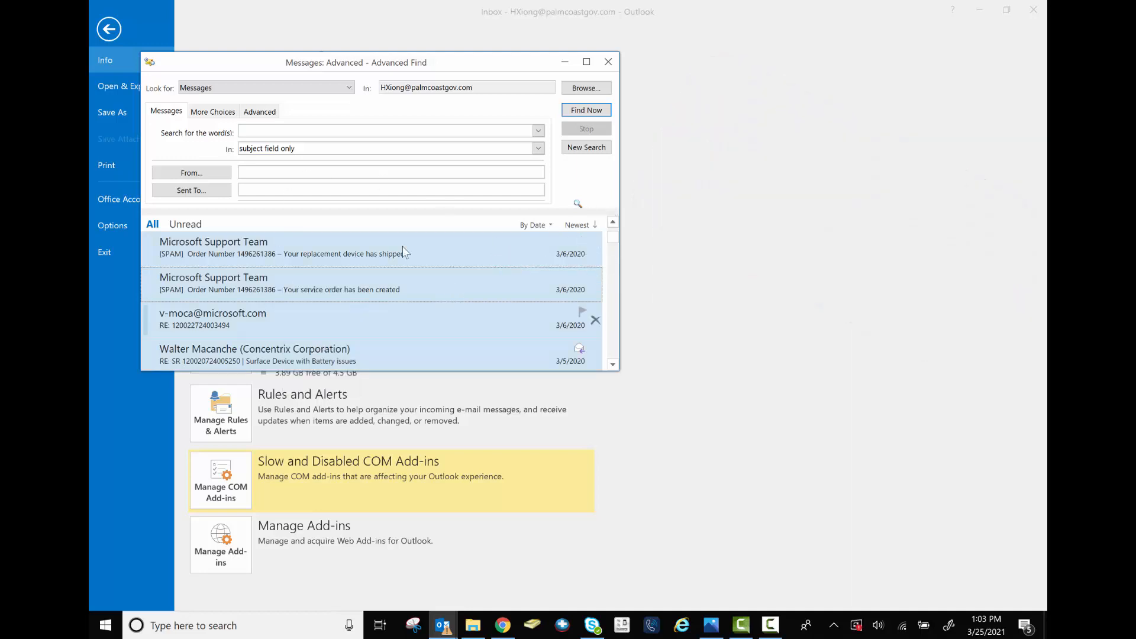
click(349, 87)
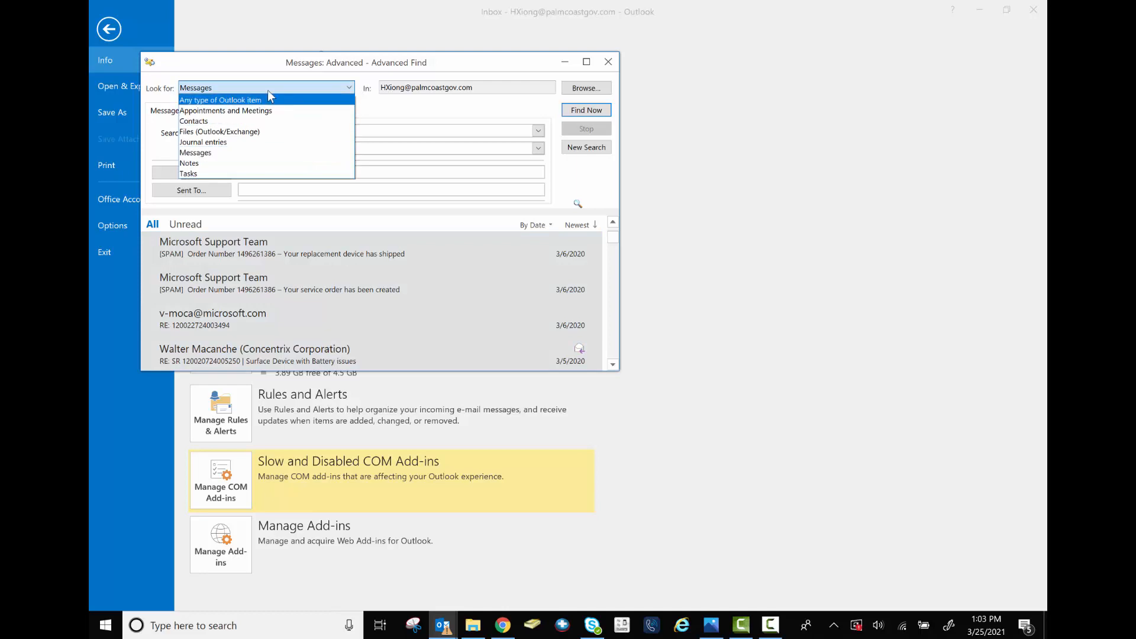
Switch Advanced Find to Appointments and Meetings, clear the search, and show the Advanced criteria
click(275, 115)
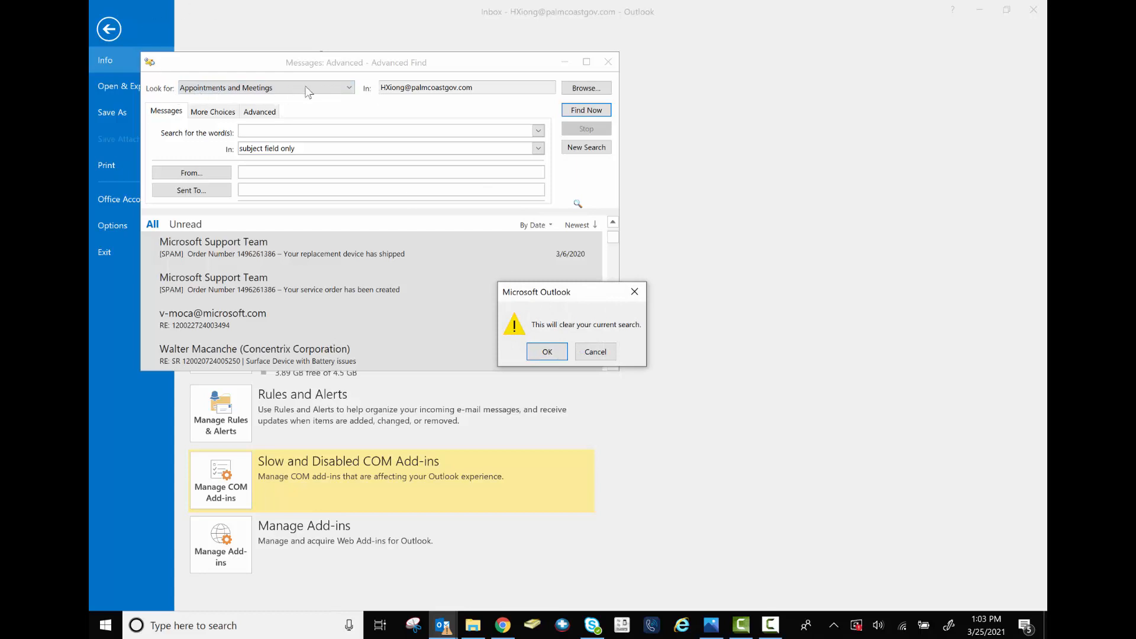
click(548, 352)
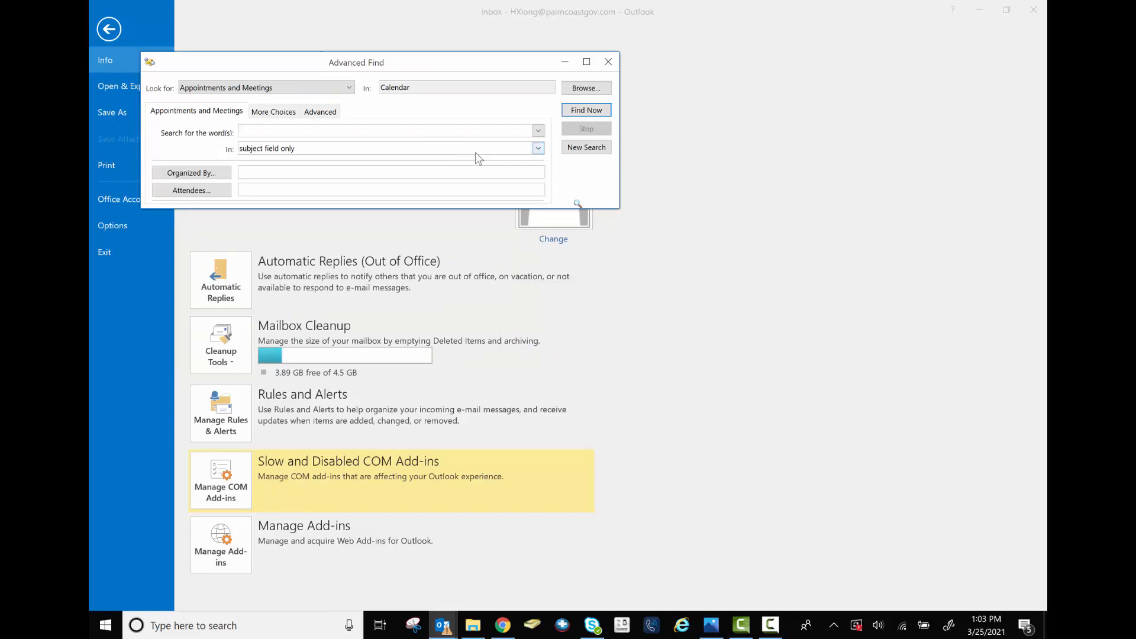
click(310, 115)
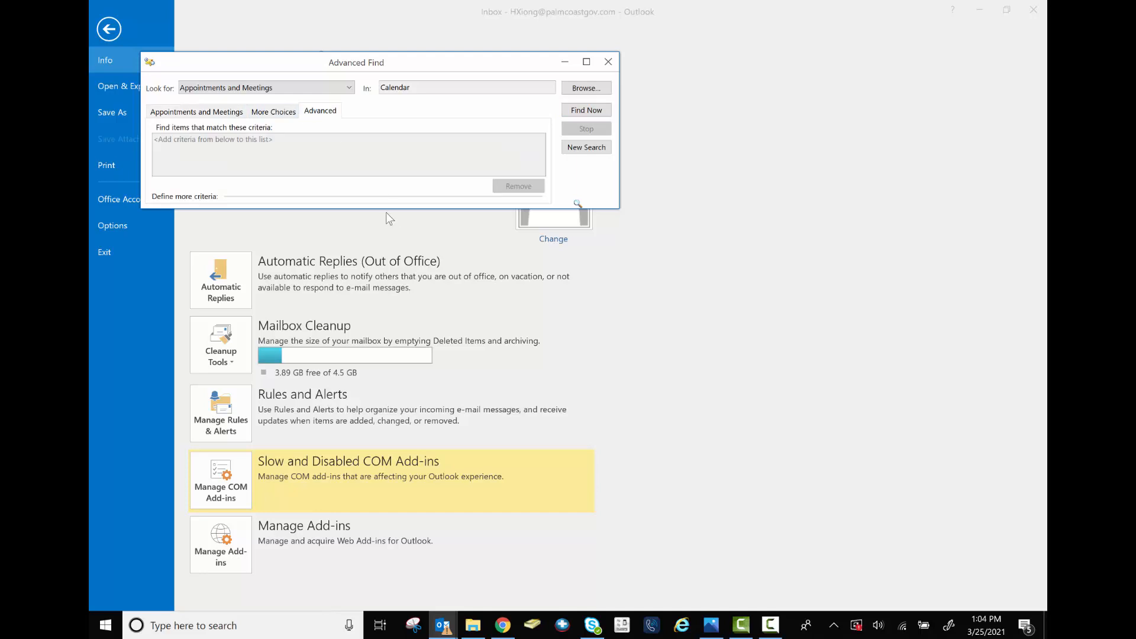
drag(385, 208, 391, 263)
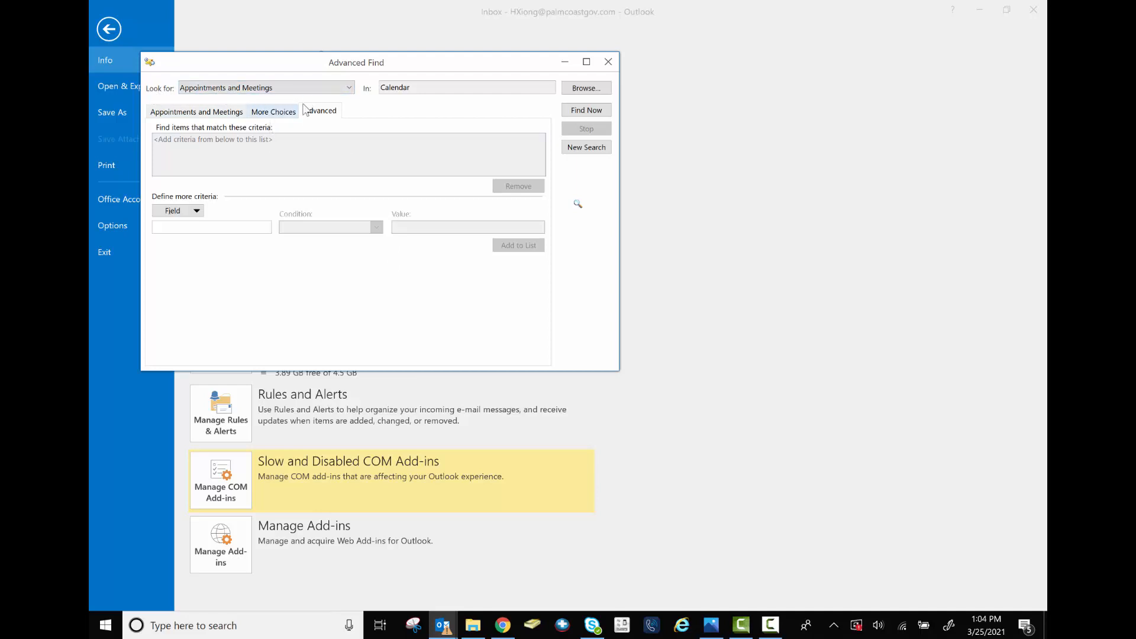
Add the criterion Modified on or before 2020 and run the calendar search
click(197, 213)
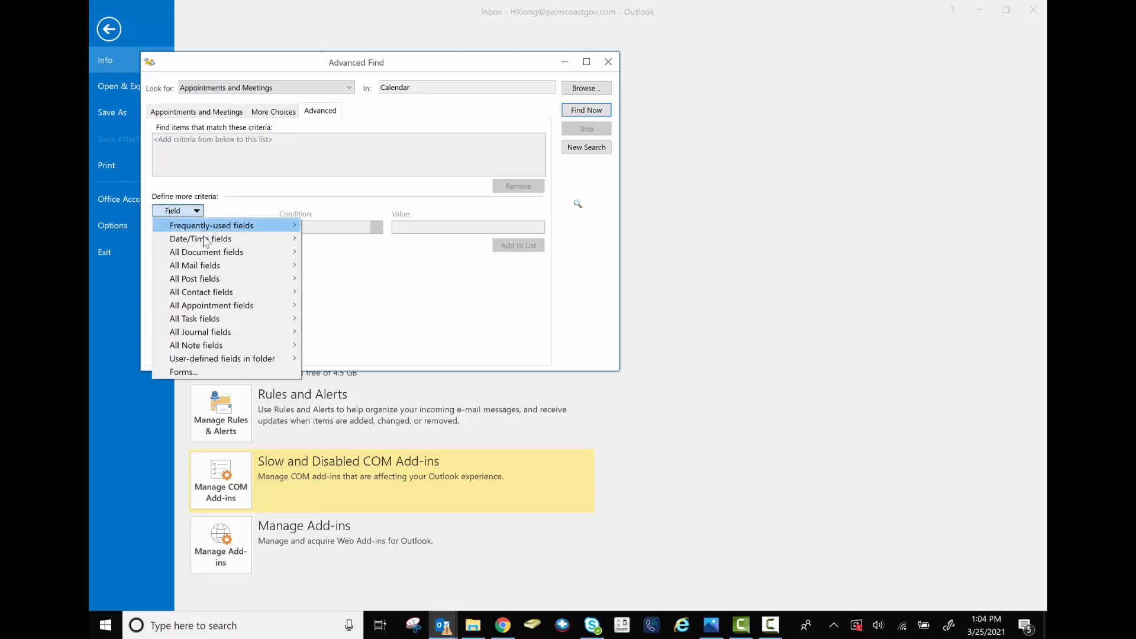
mouse_move(206, 243)
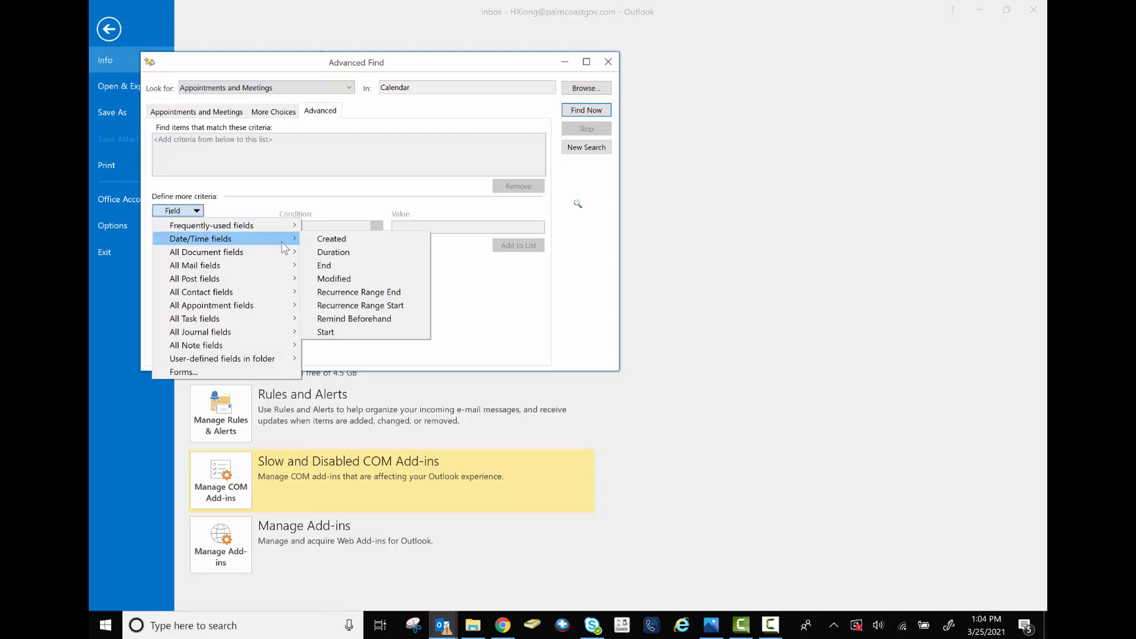
click(354, 279)
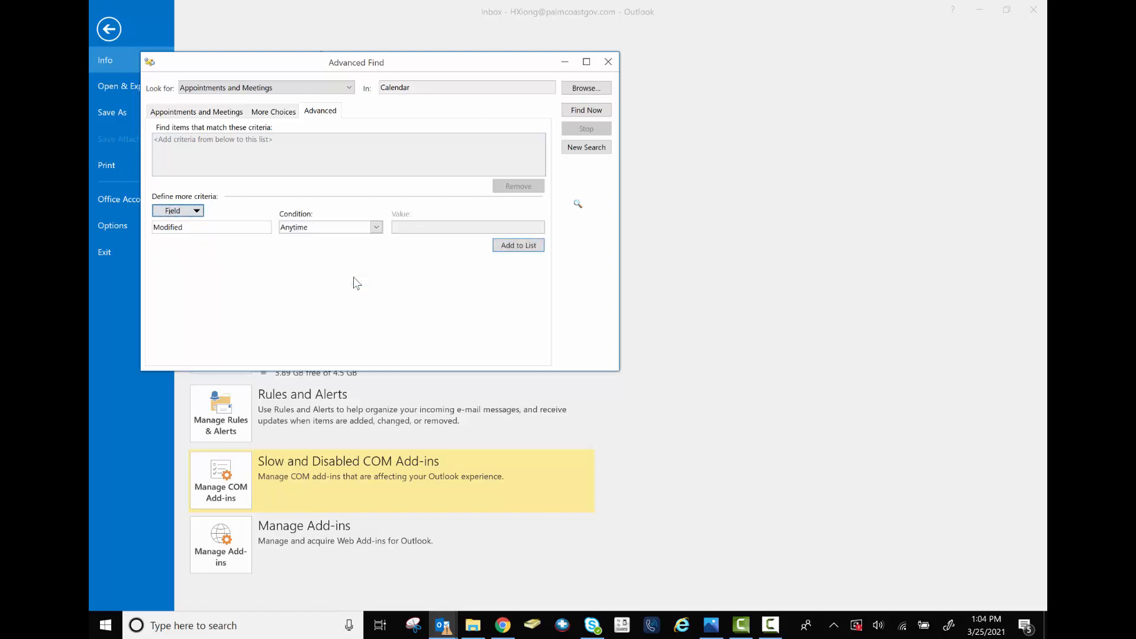
click(377, 228)
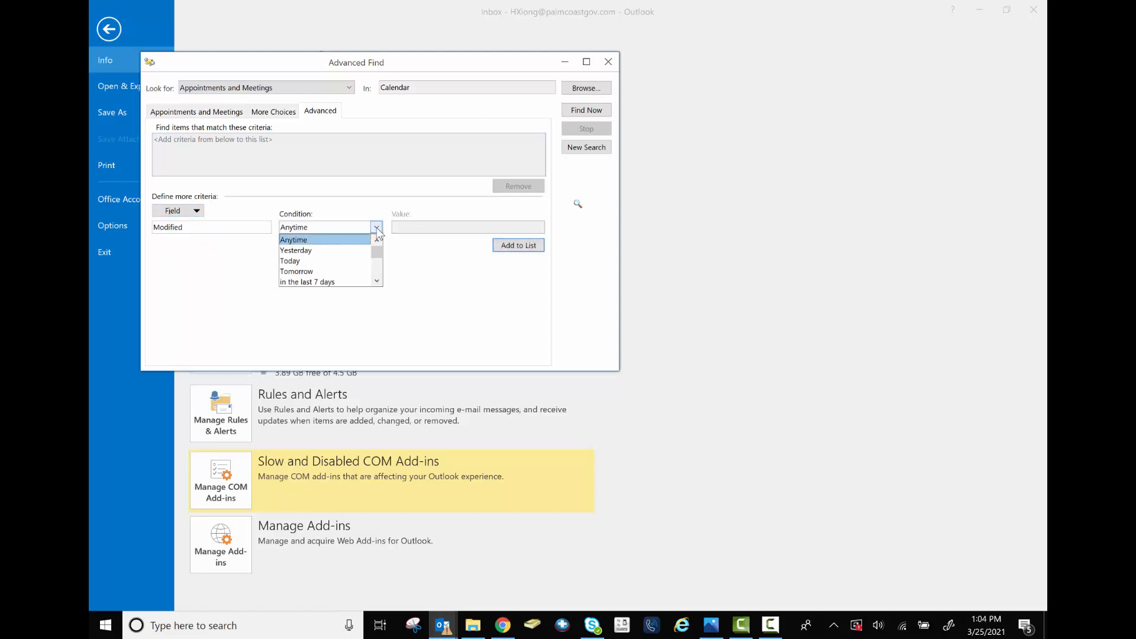
scroll(362, 260, down, 4)
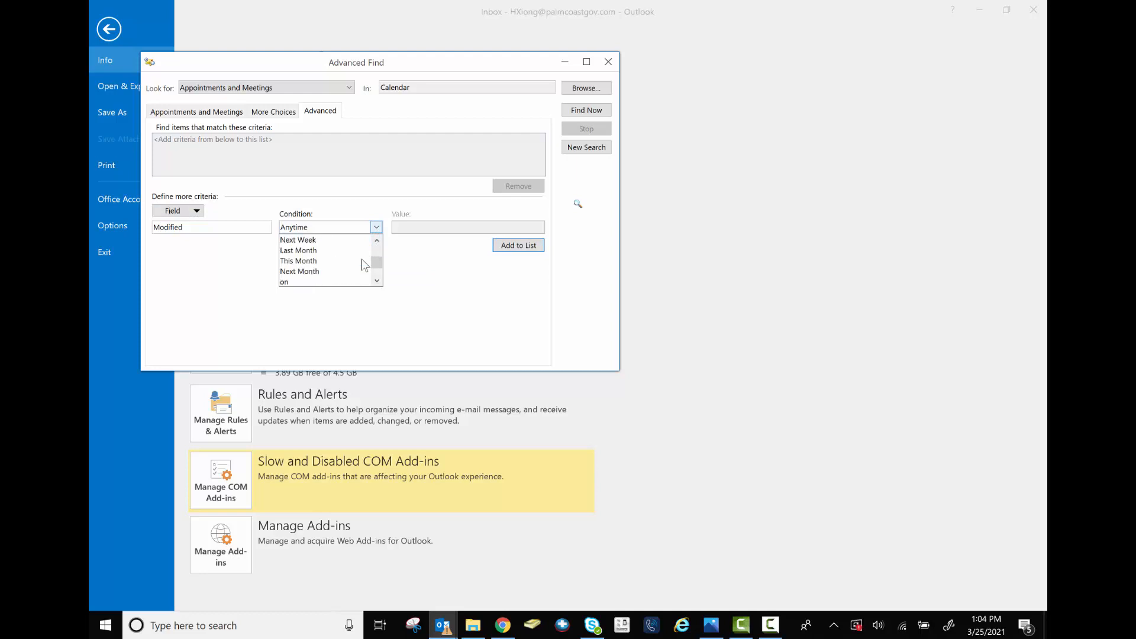
scroll(364, 265, down, 1)
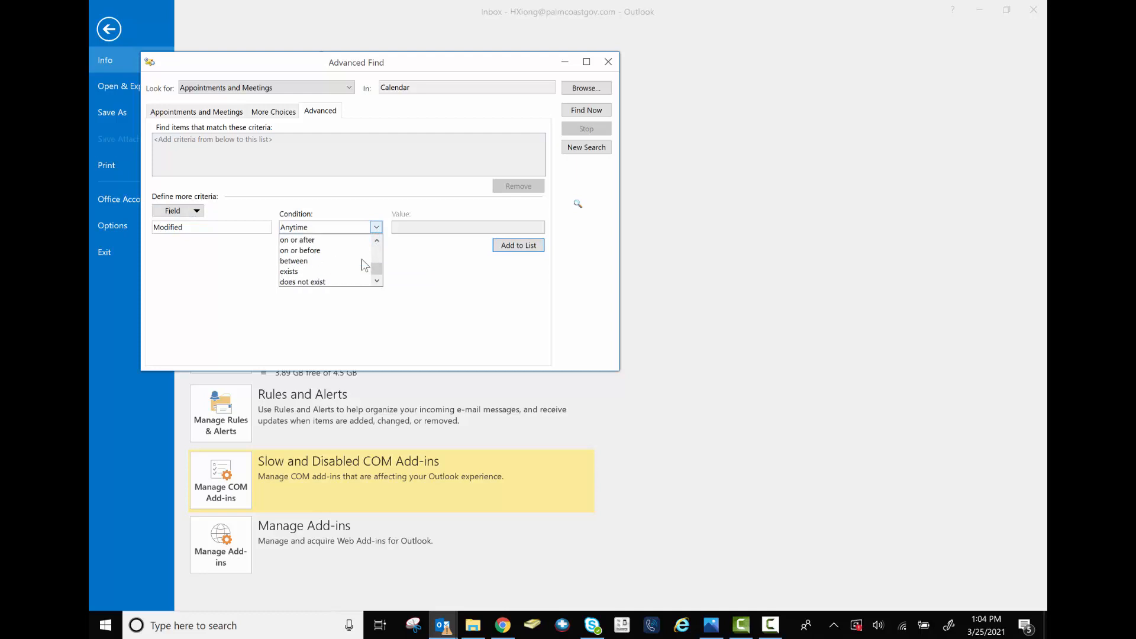
click(329, 250)
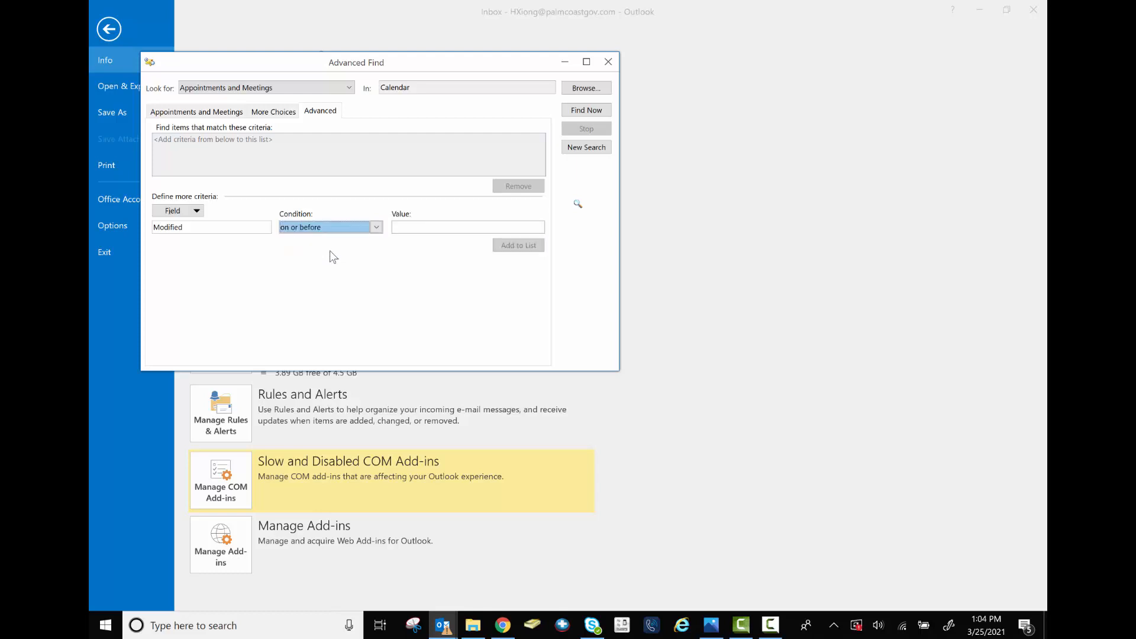
click(404, 226)
text(2020)
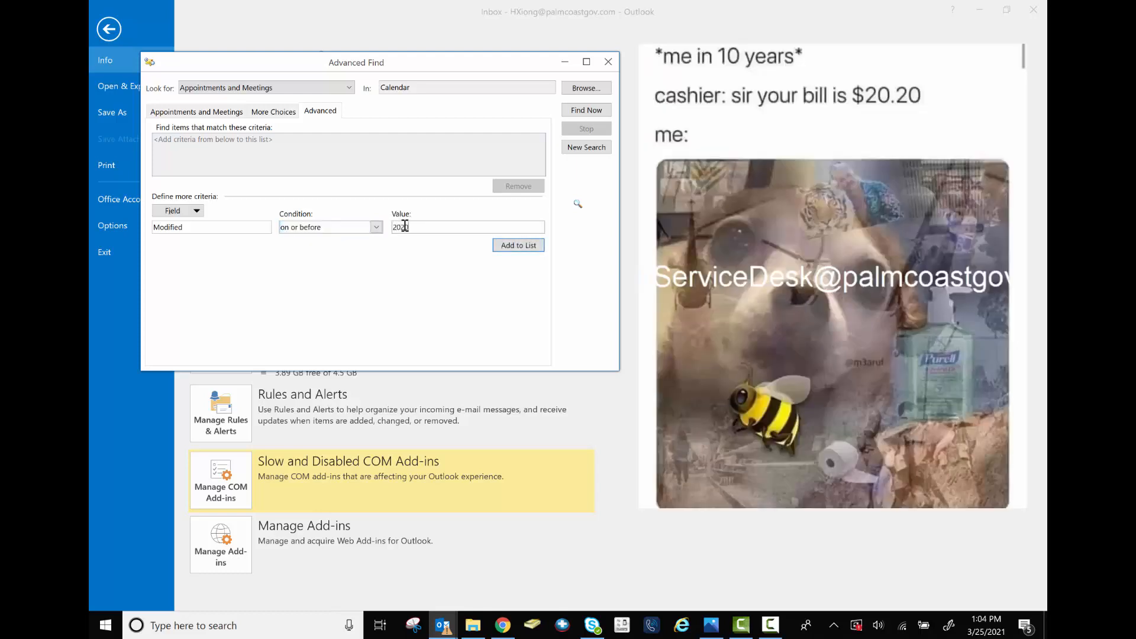
click(516, 245)
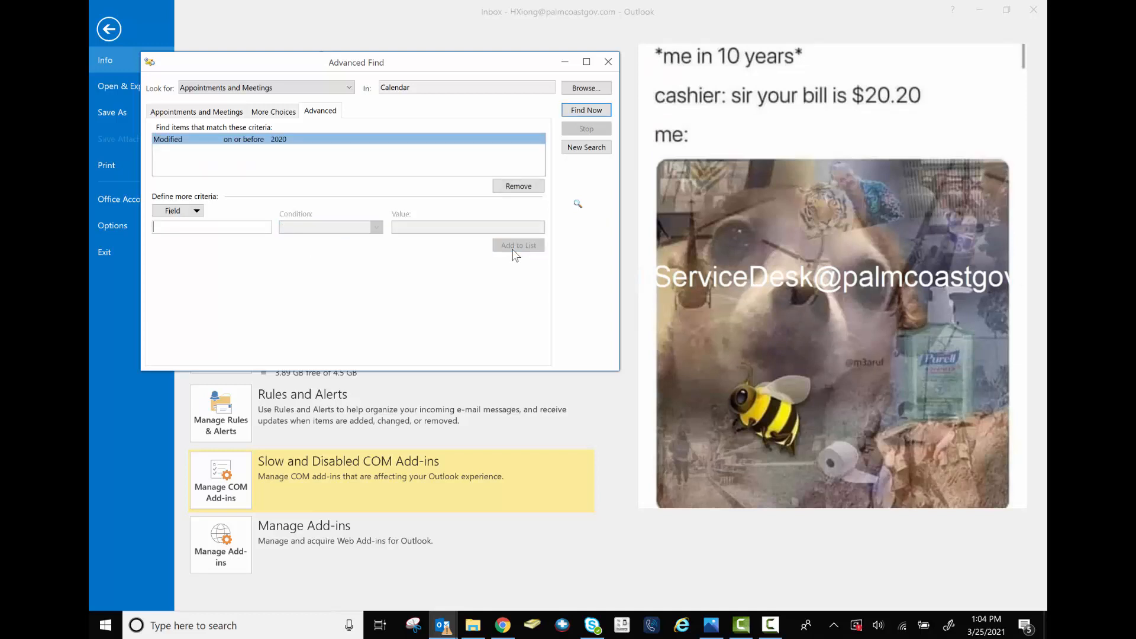
click(583, 111)
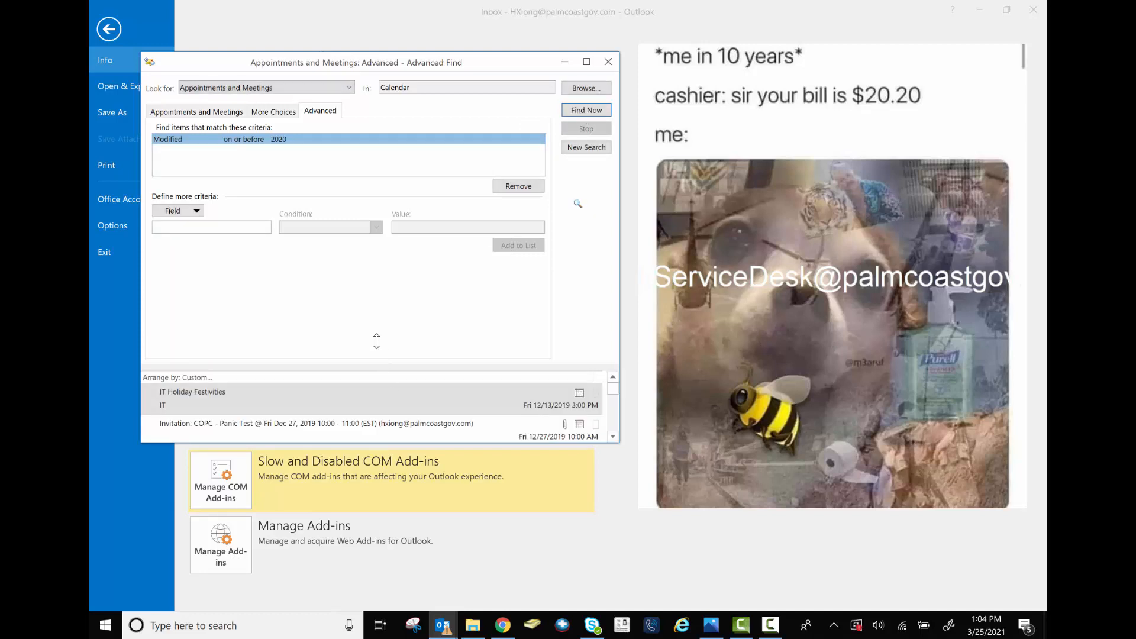
Select every found old calendar item, such as IT Holiday Festivities, and delete them
drag(376, 342, 375, 134)
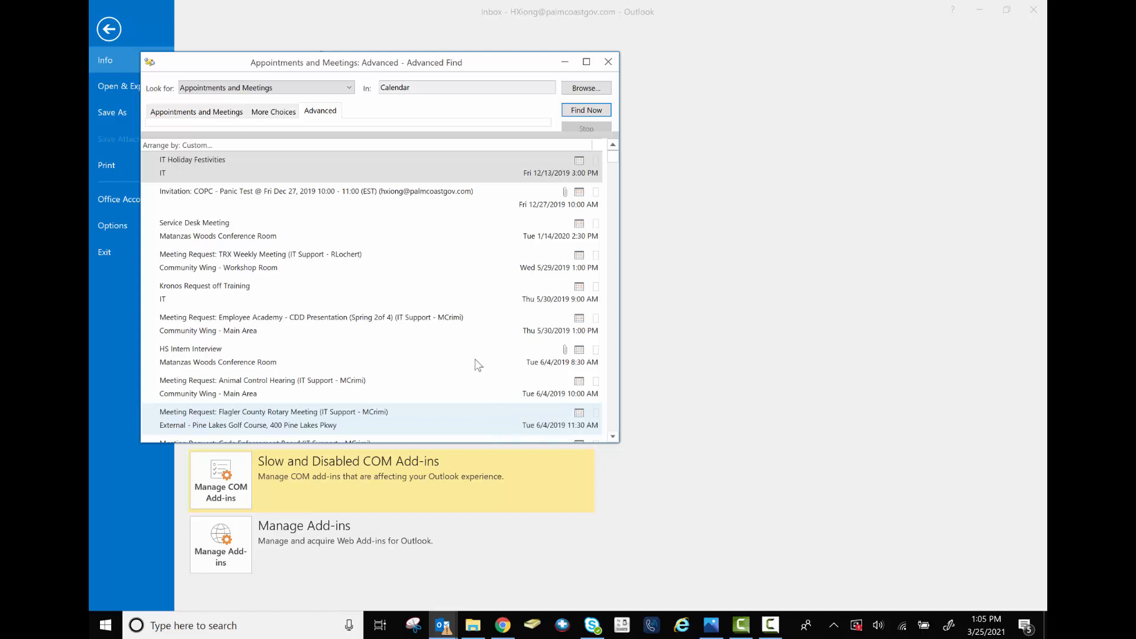
click(332, 166)
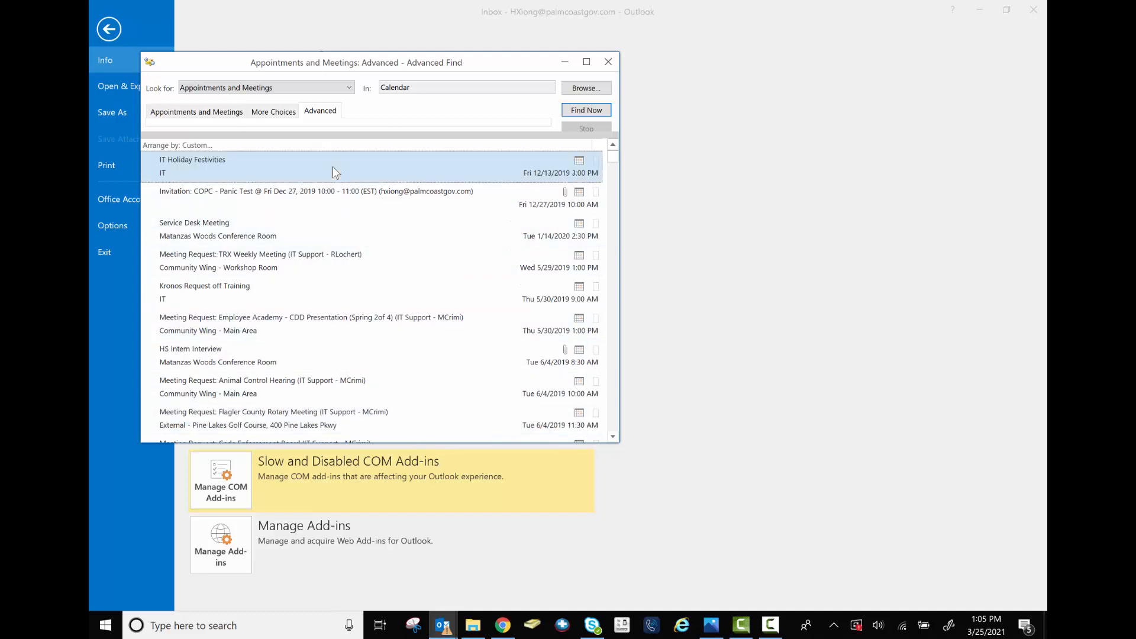
key(ctrl+a)
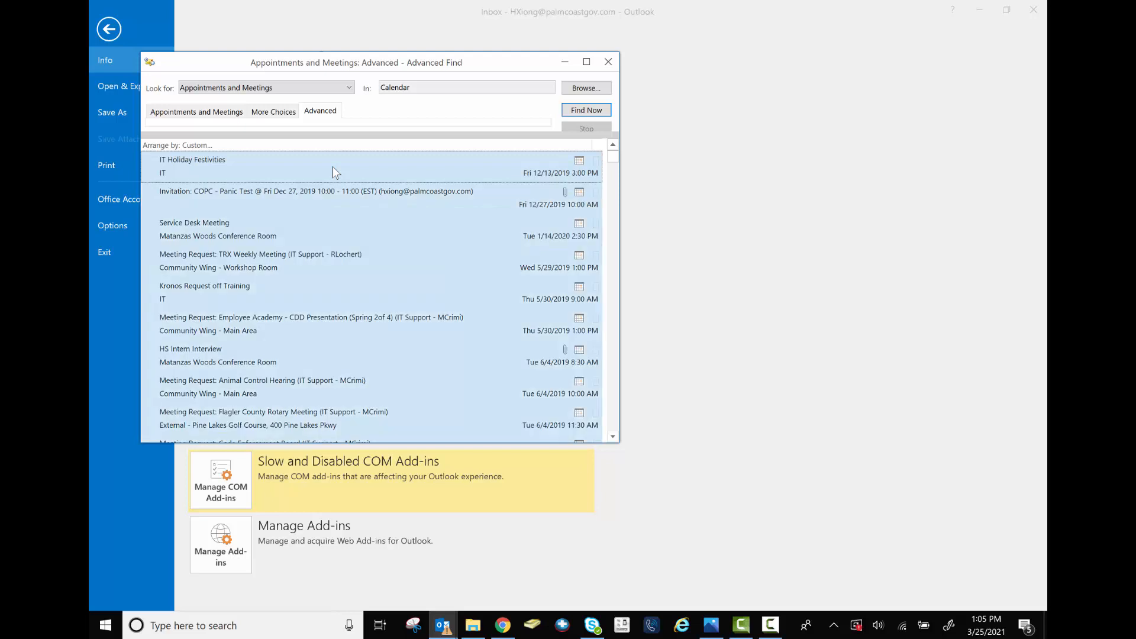
right_click(332, 166)
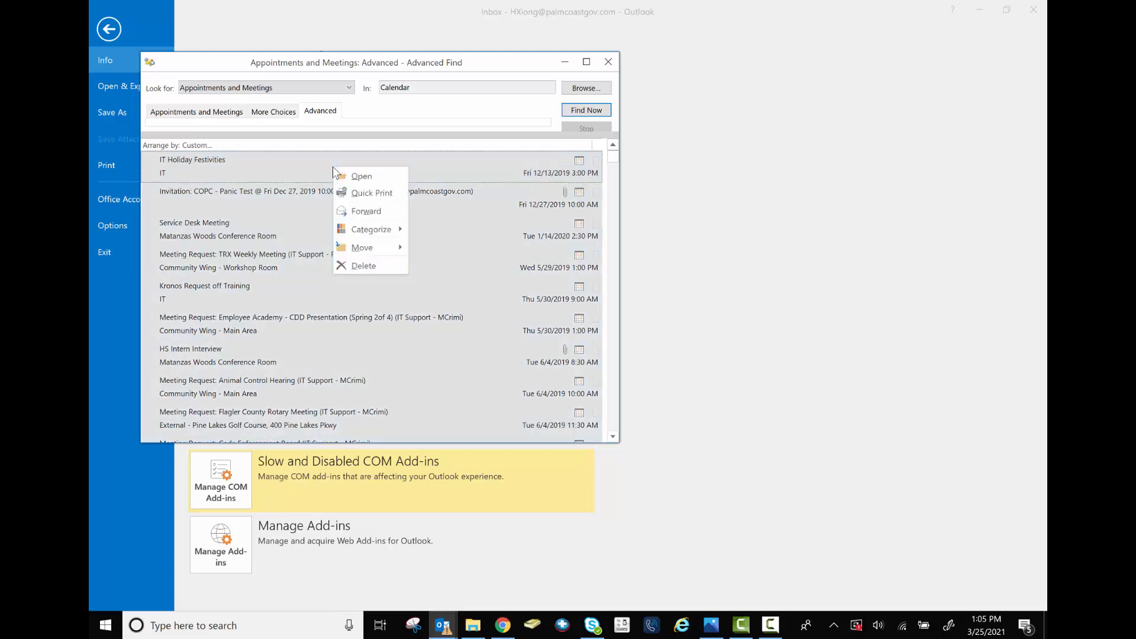
click(384, 267)
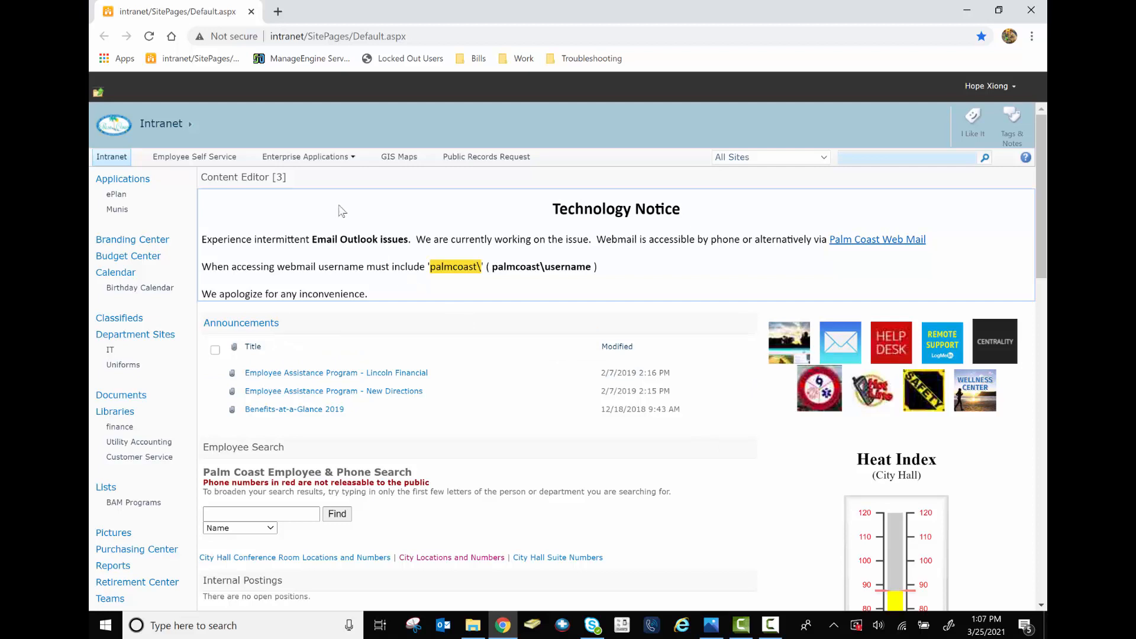
Open Email Archiver from the intranet's Enterprise Applications menu
mouse_move(335, 151)
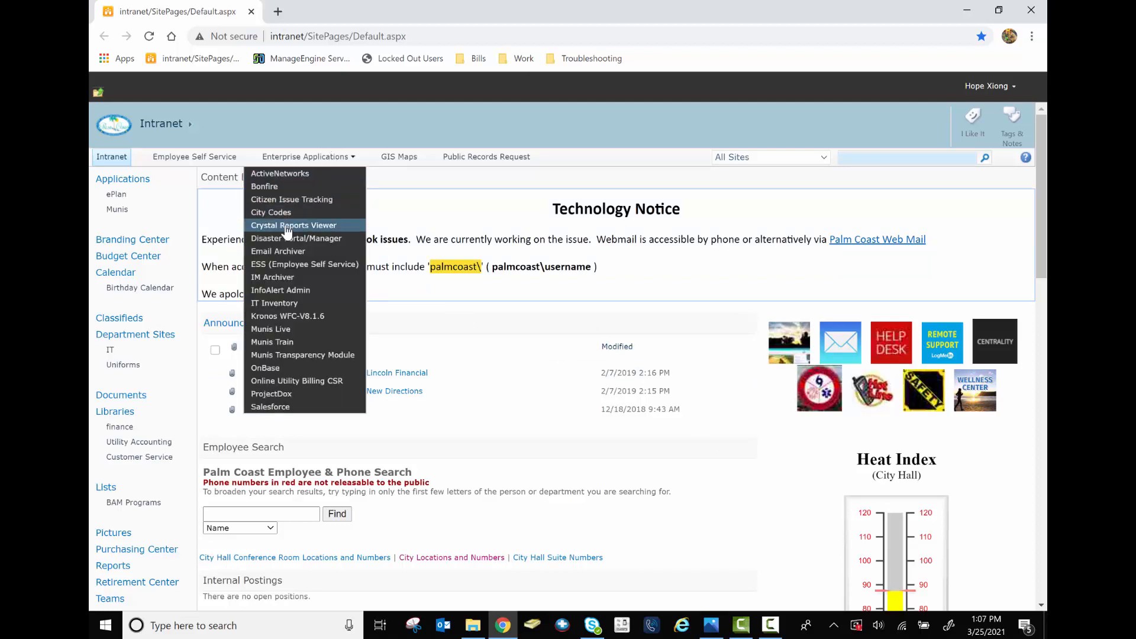
click(287, 252)
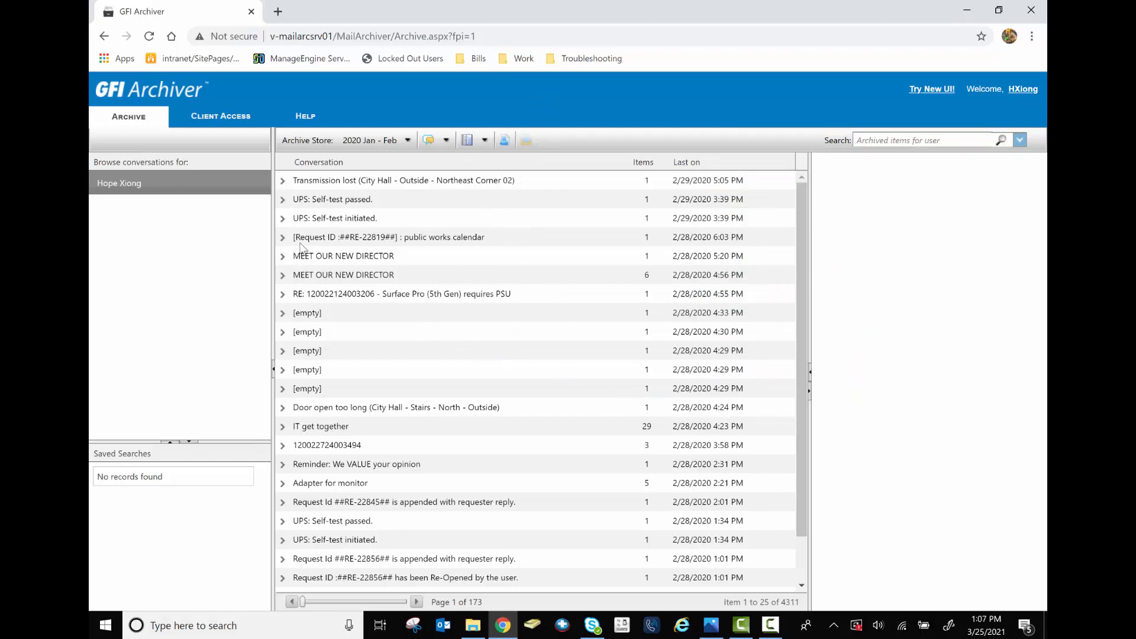
In the advanced search options, set a Custom sent date starting 1/15/2020
click(1020, 141)
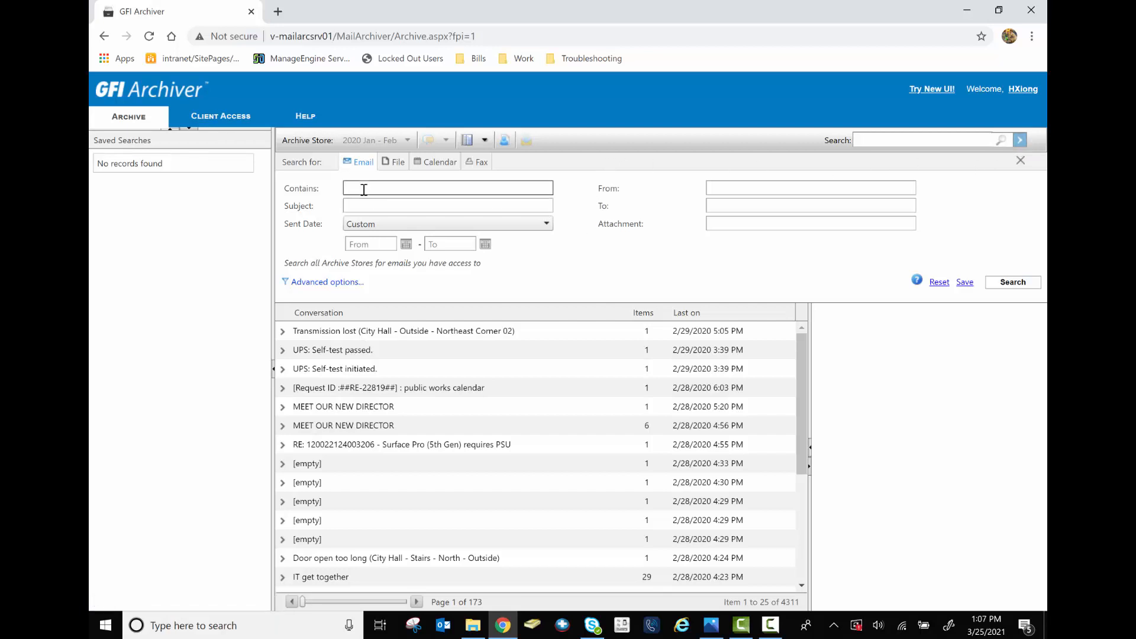
click(372, 230)
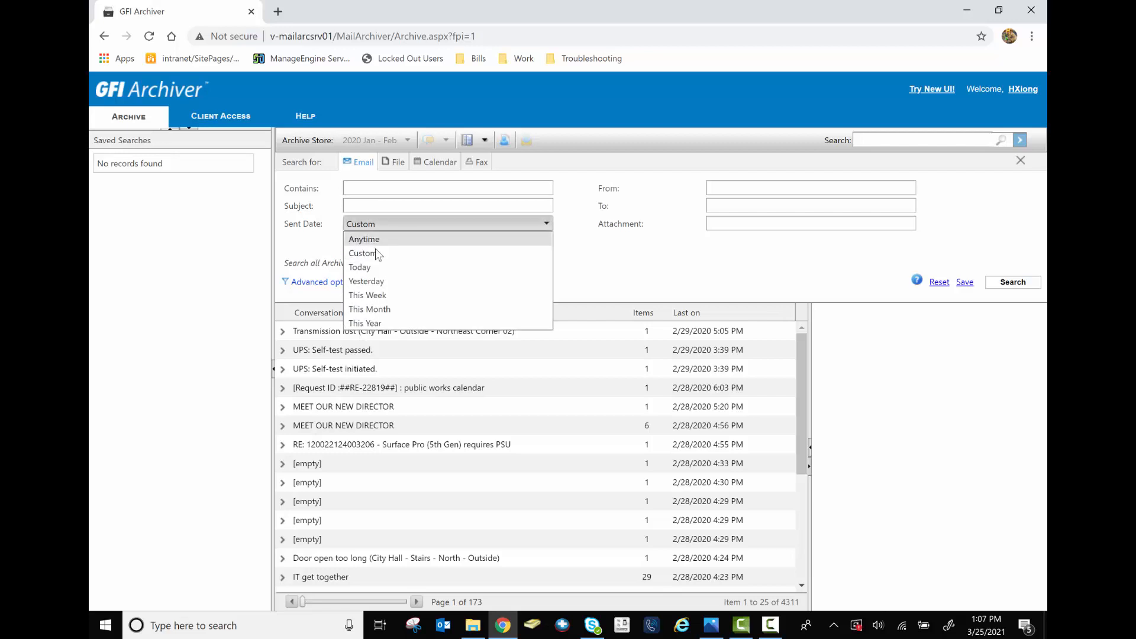
click(376, 254)
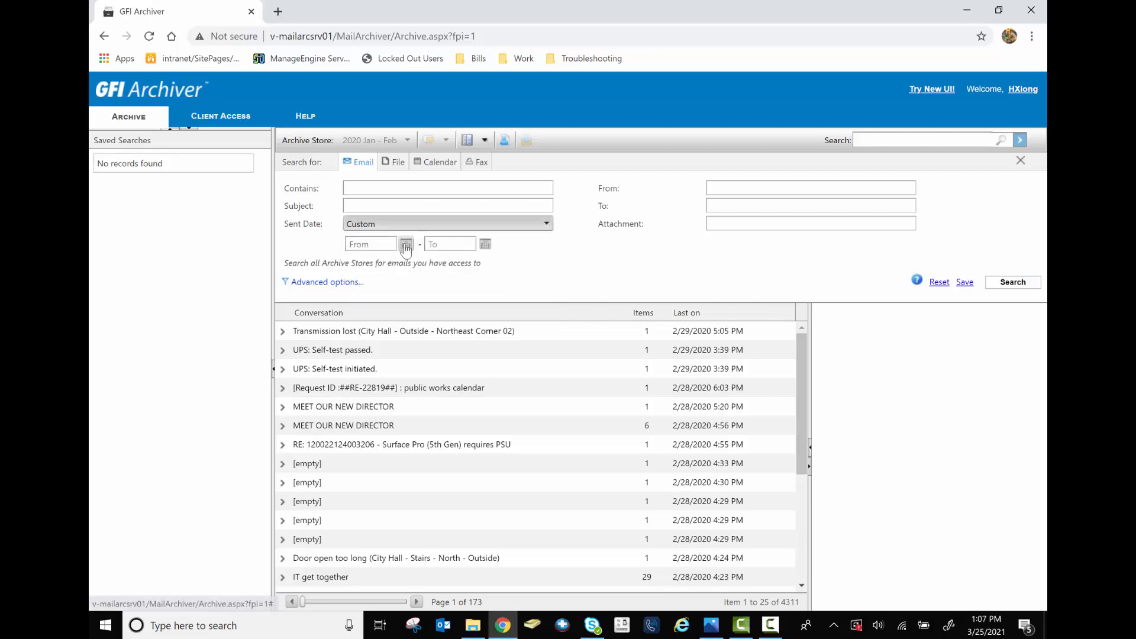
click(405, 245)
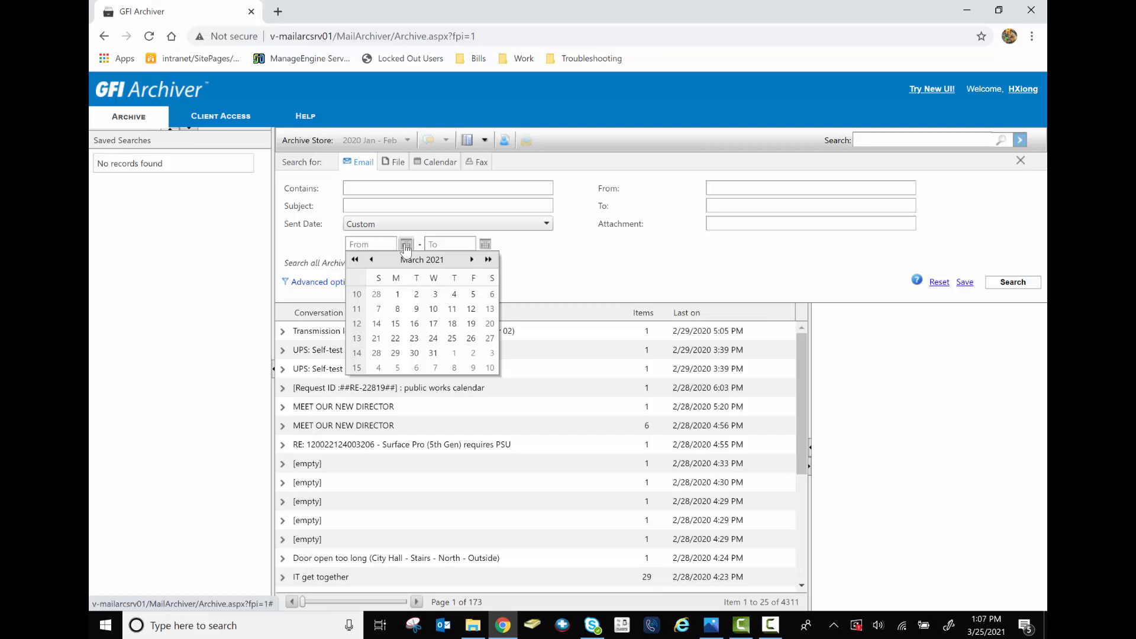
click(435, 261)
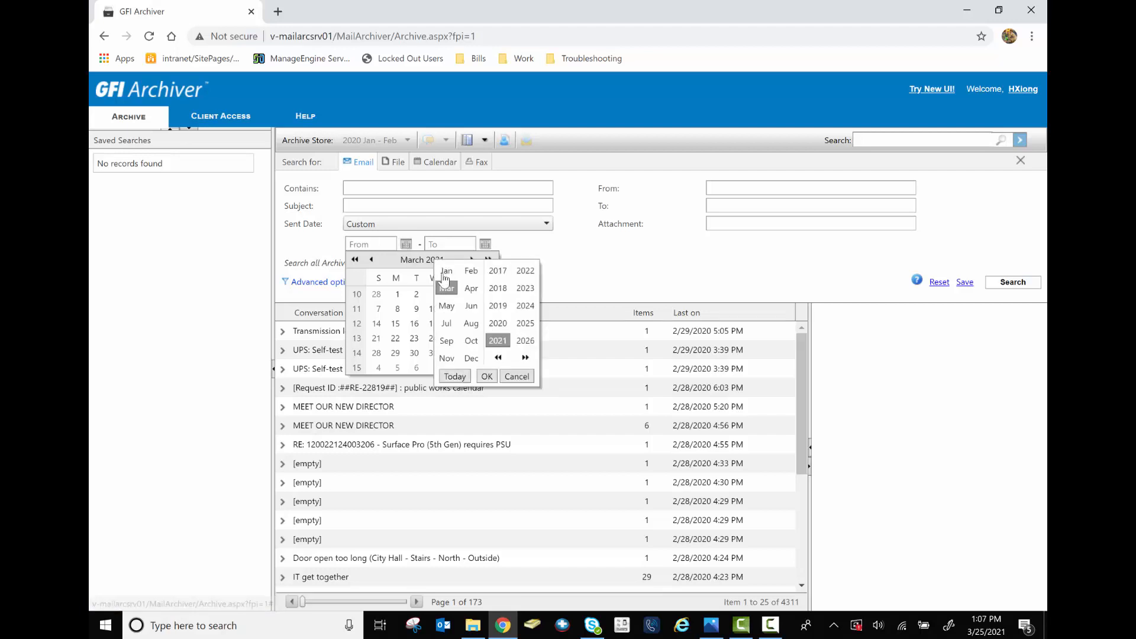
click(448, 271)
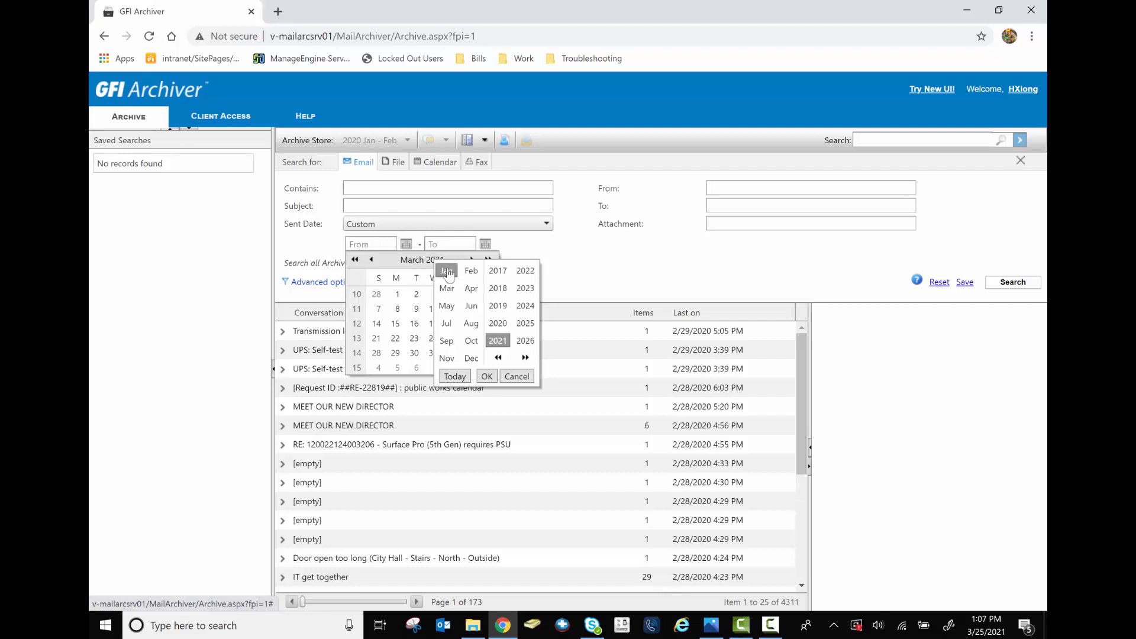
click(497, 324)
click(487, 377)
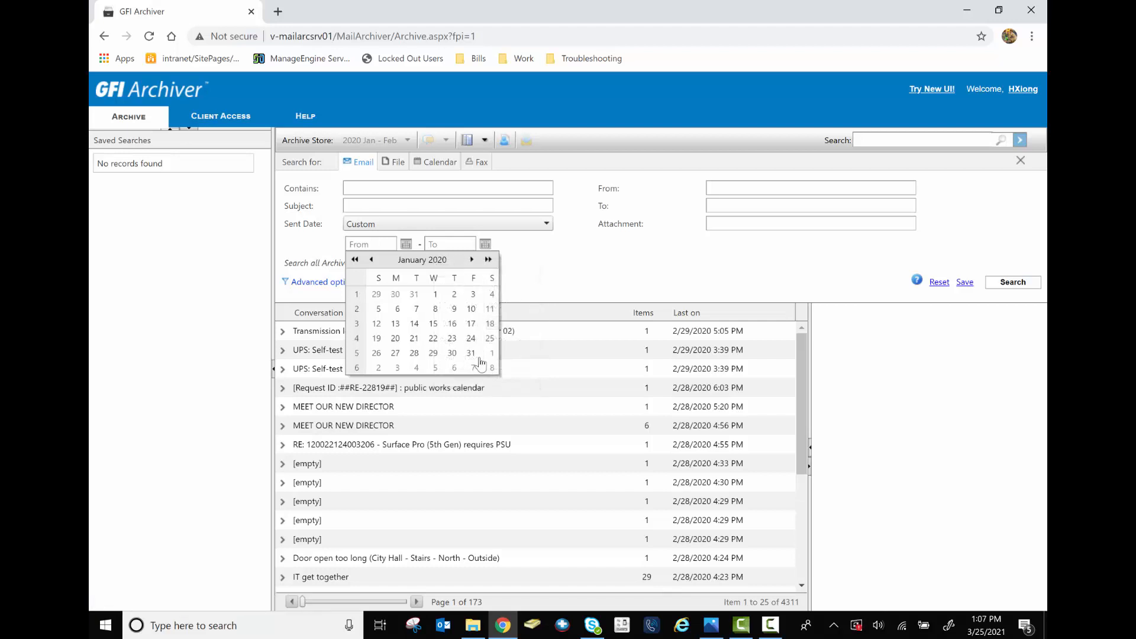
click(433, 324)
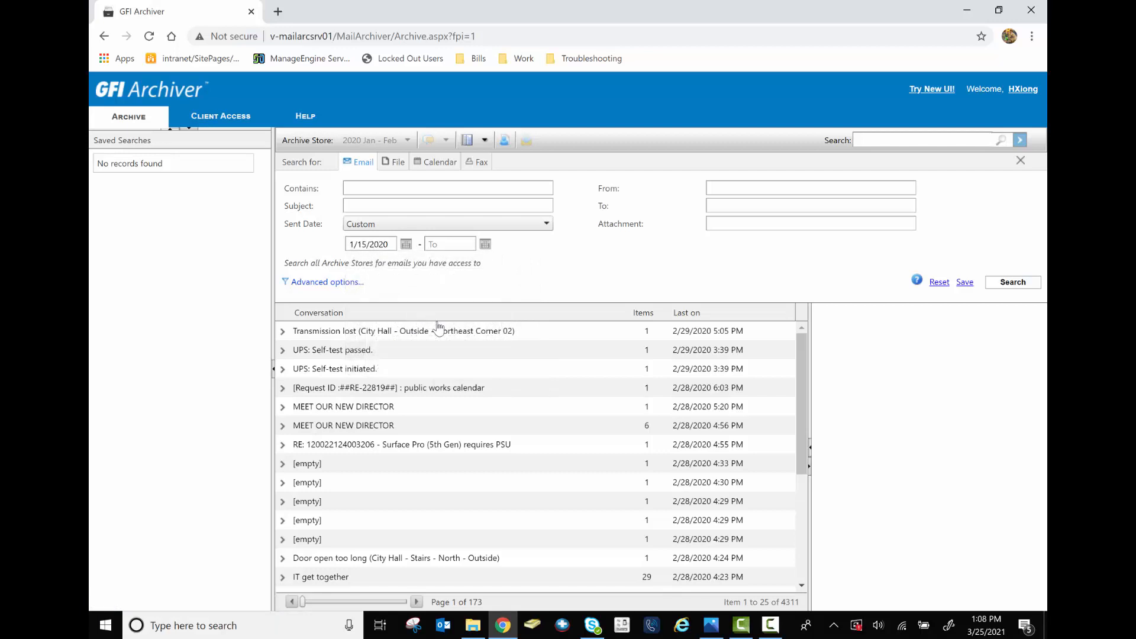
Set the end of the sent date range to 3/15/2020
click(485, 245)
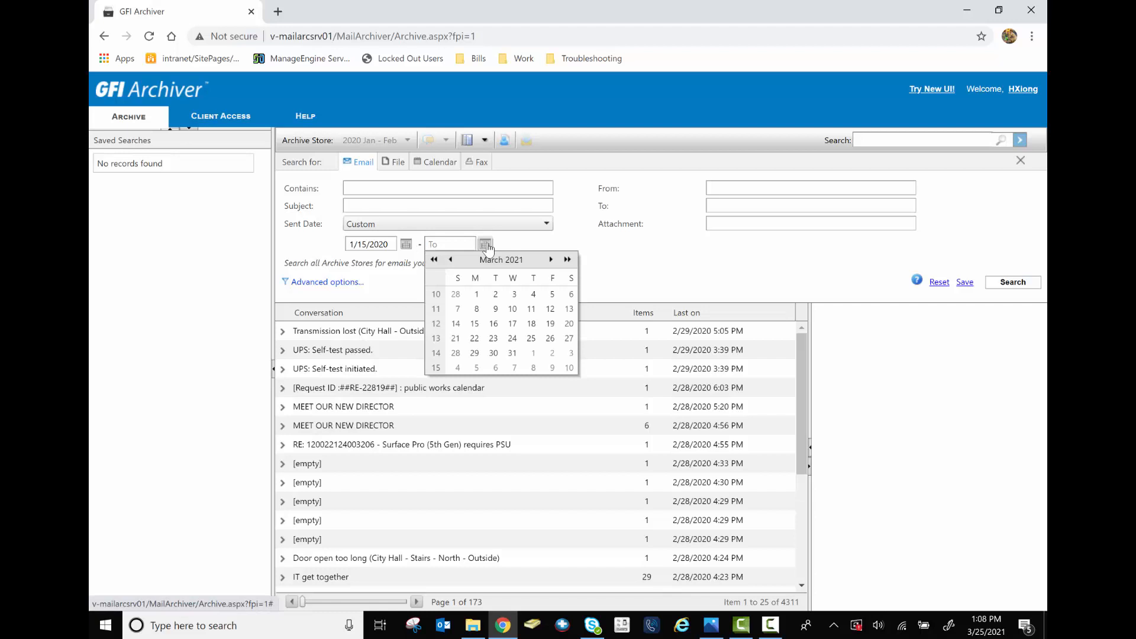
click(497, 264)
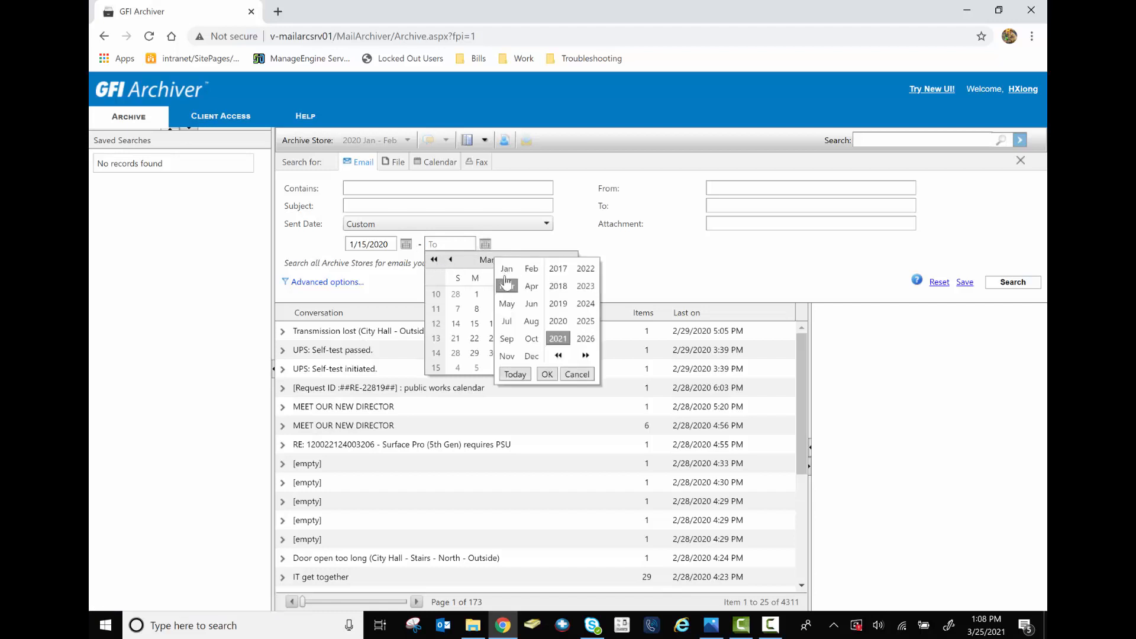
click(558, 321)
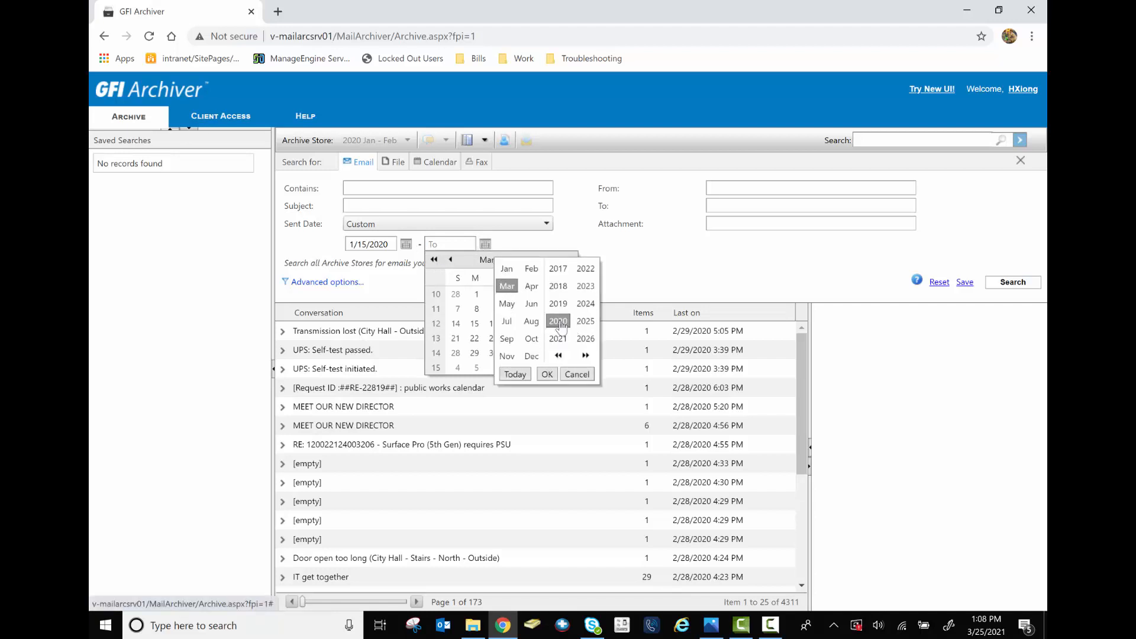
click(548, 375)
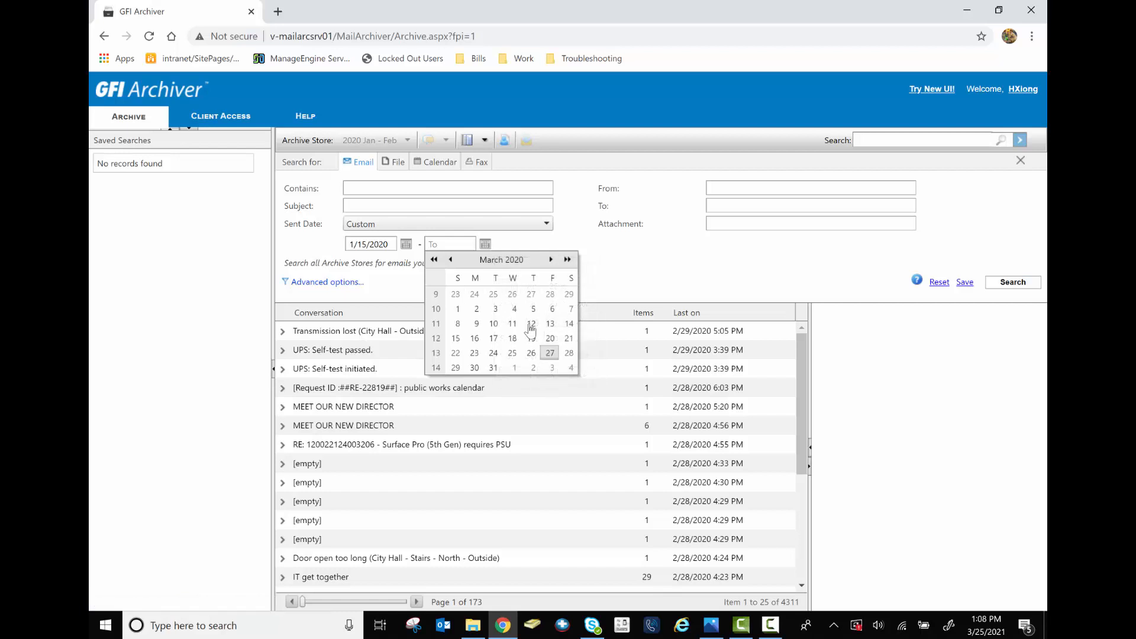
click(456, 338)
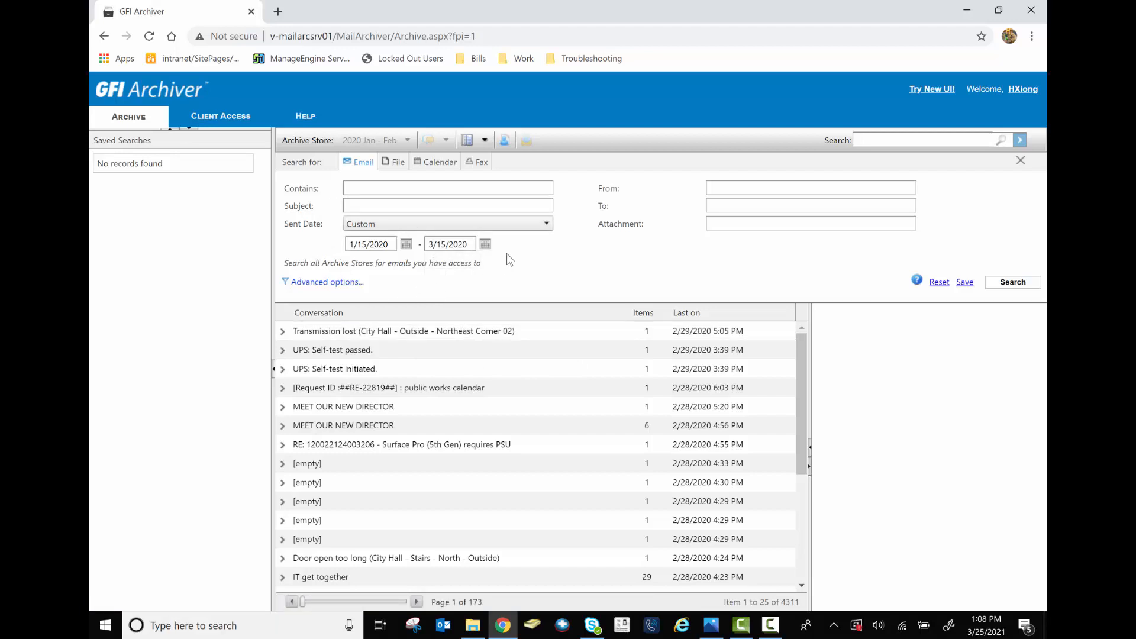
Search that date range for emails containing 'Donor Fait' and scroll through the 176 results
click(414, 188)
click(413, 187)
text(Dono)
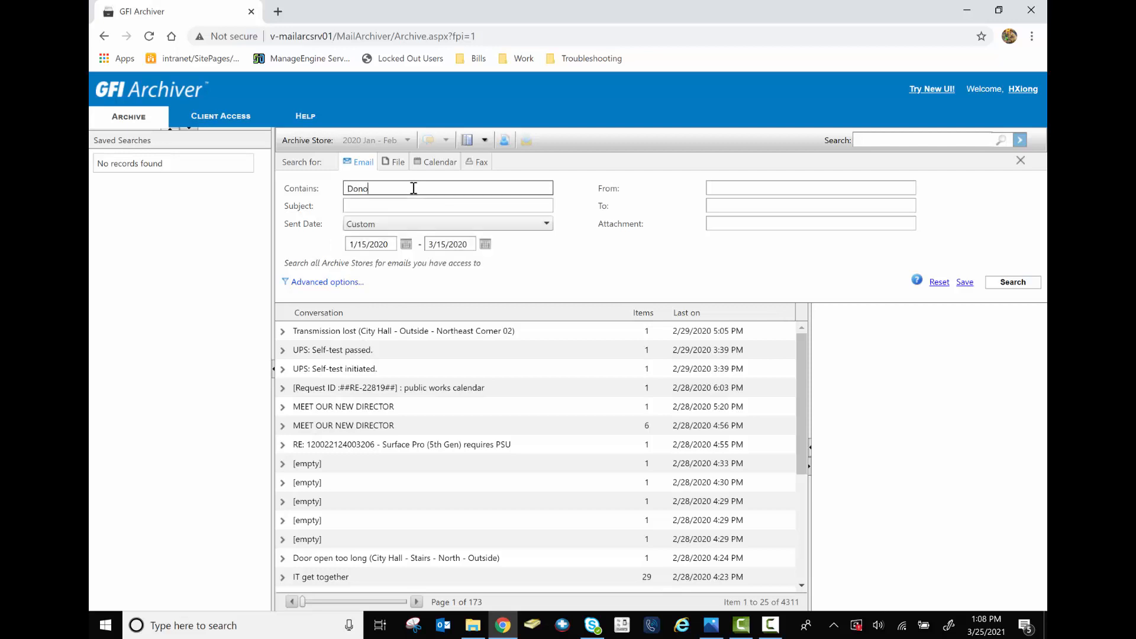
text(r Fait)
click(1009, 288)
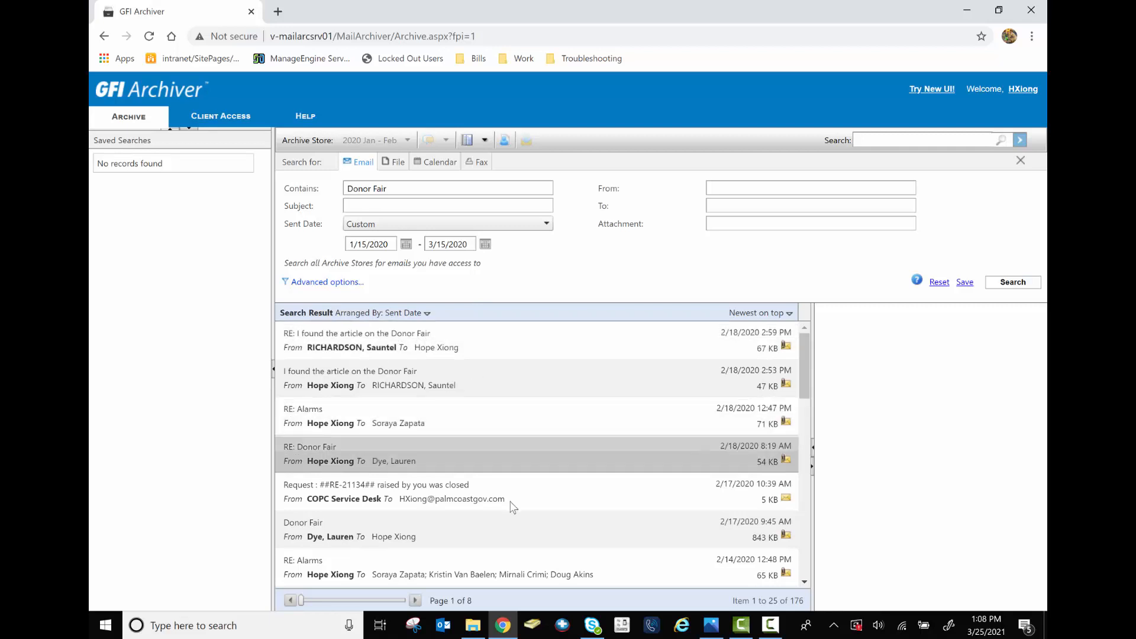
scroll(510, 504, down, 4)
scroll(513, 507, down, 10)
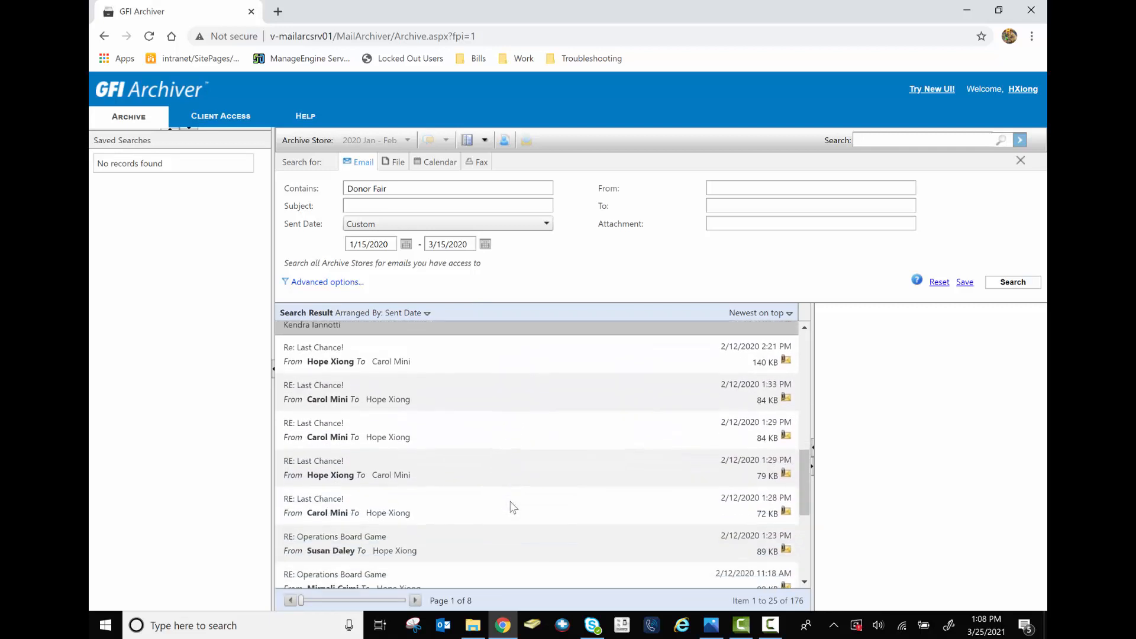
scroll(513, 507, down, 1)
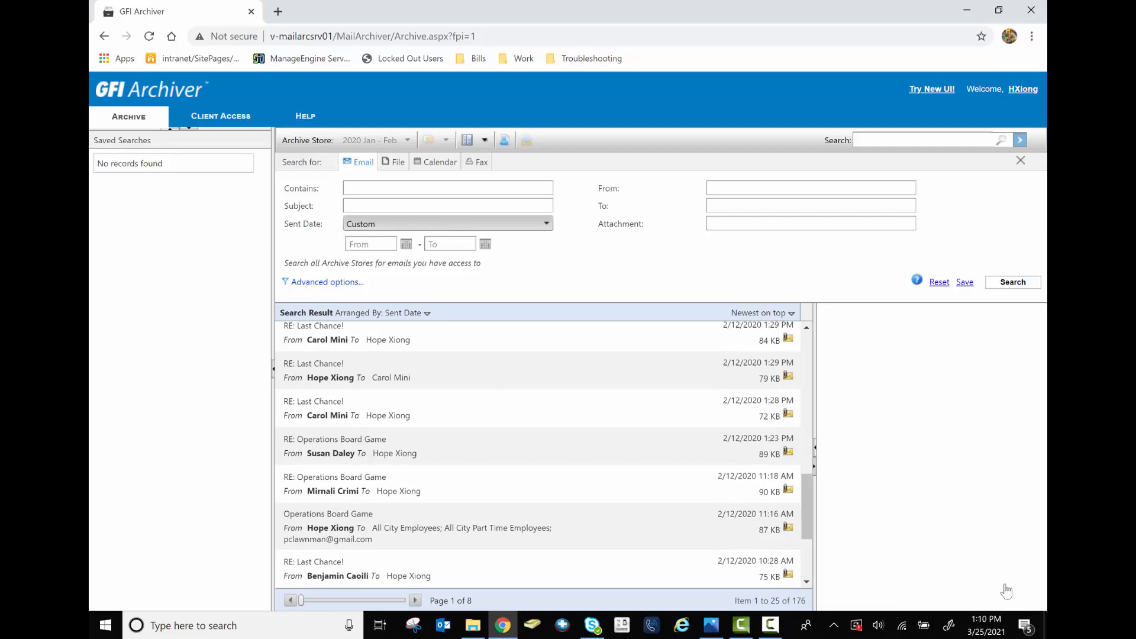
Enter the sender's name, set Sent Date back to Anytime, and search all their archived emails
click(737, 189)
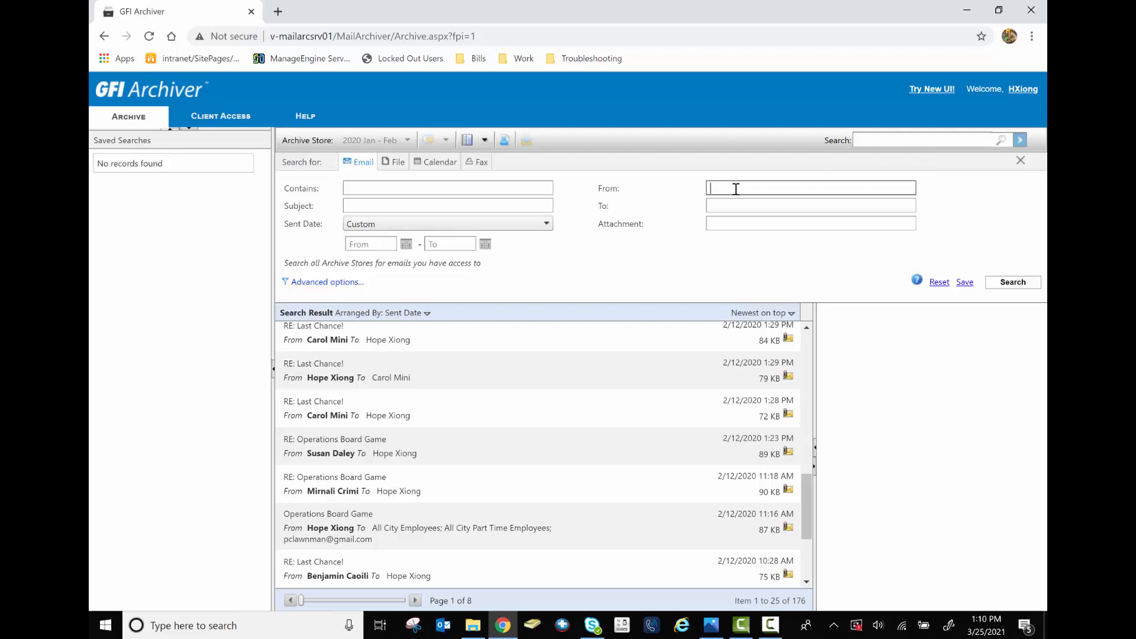
click(644, 258)
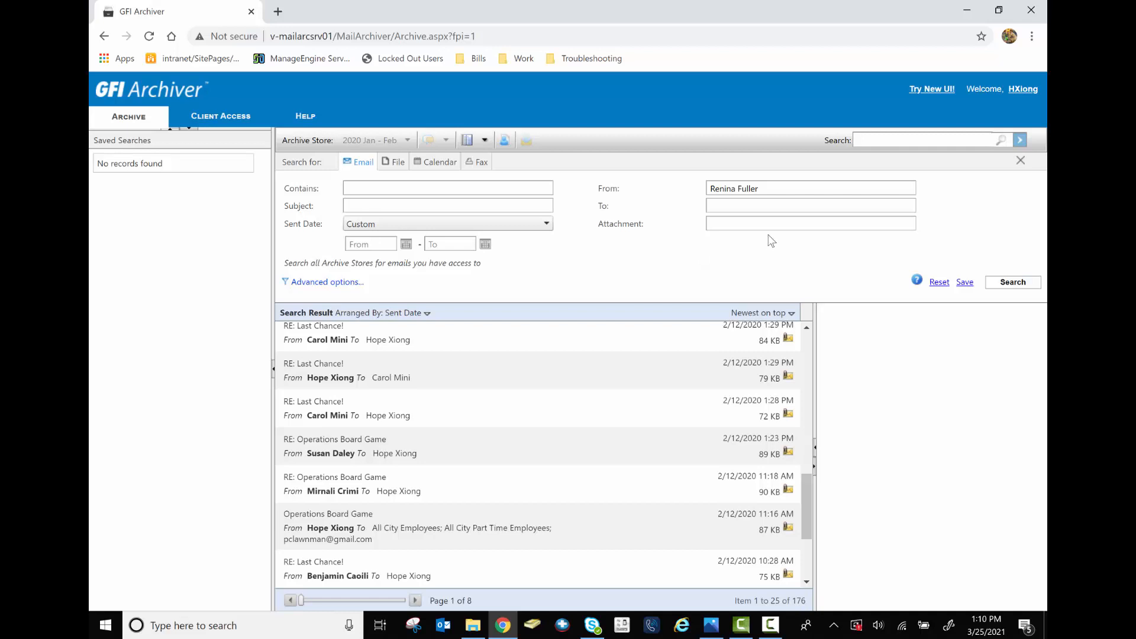
click(388, 229)
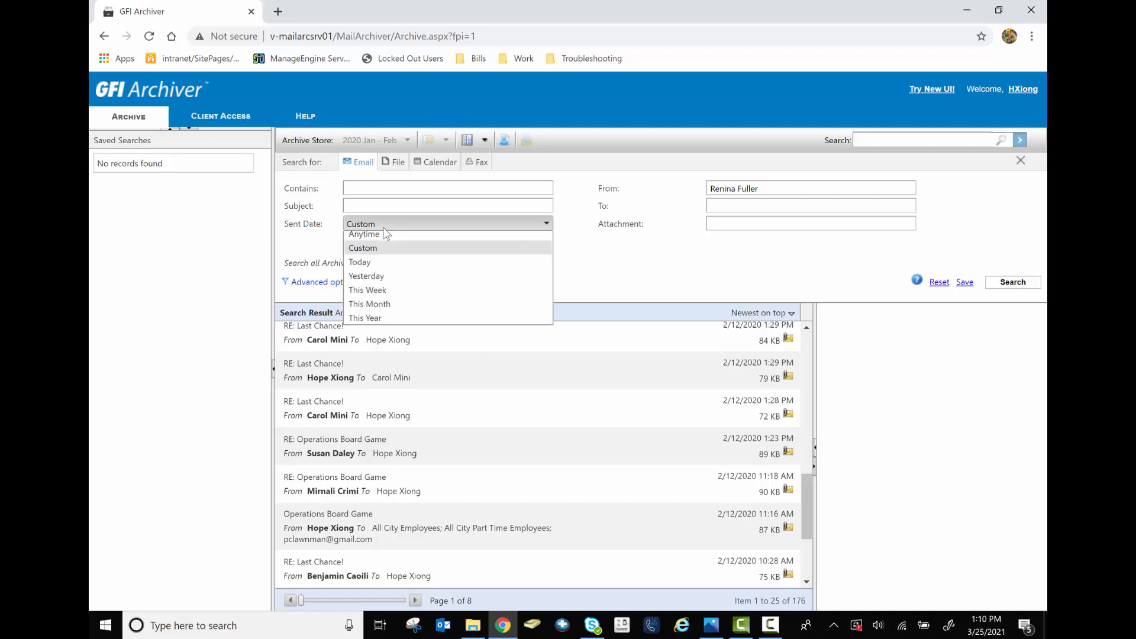
click(386, 242)
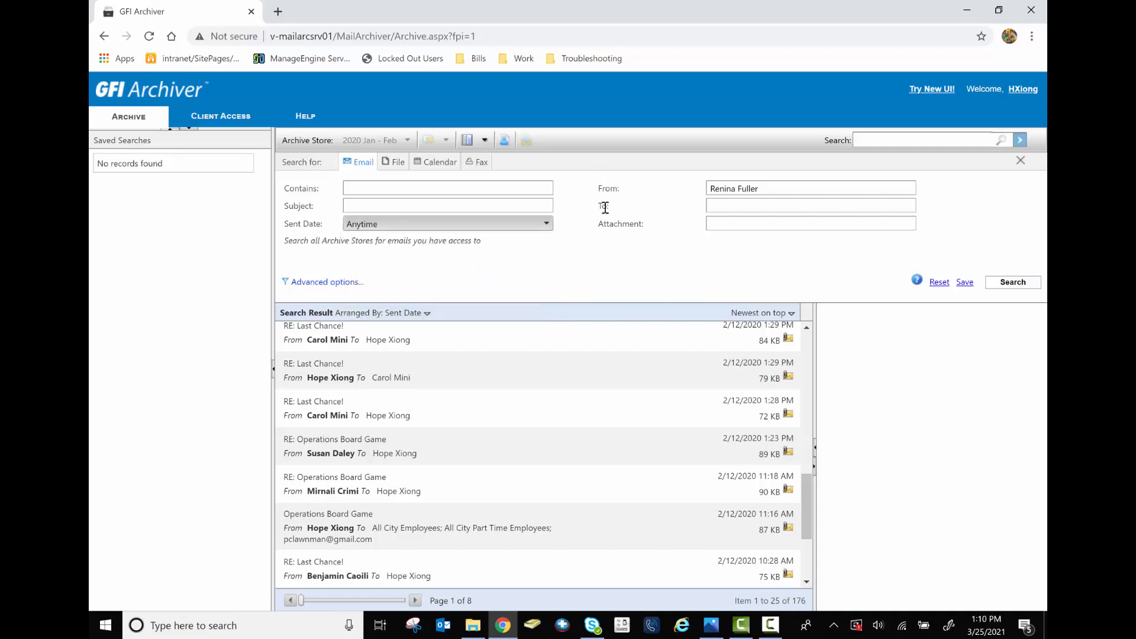
click(539, 222)
click(497, 255)
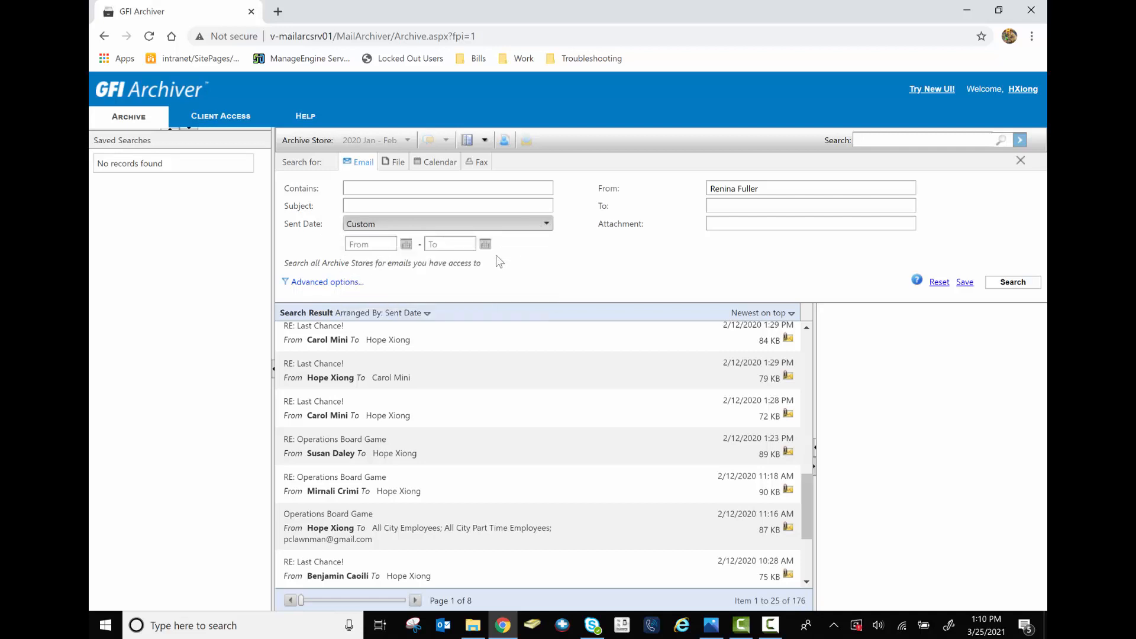
click(513, 227)
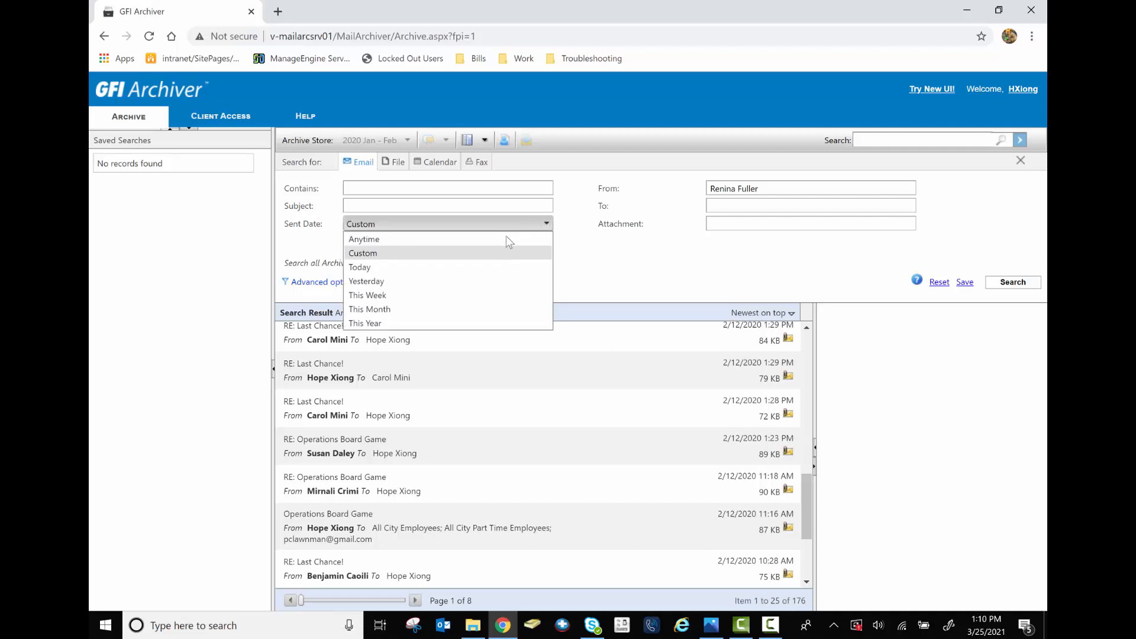
click(501, 244)
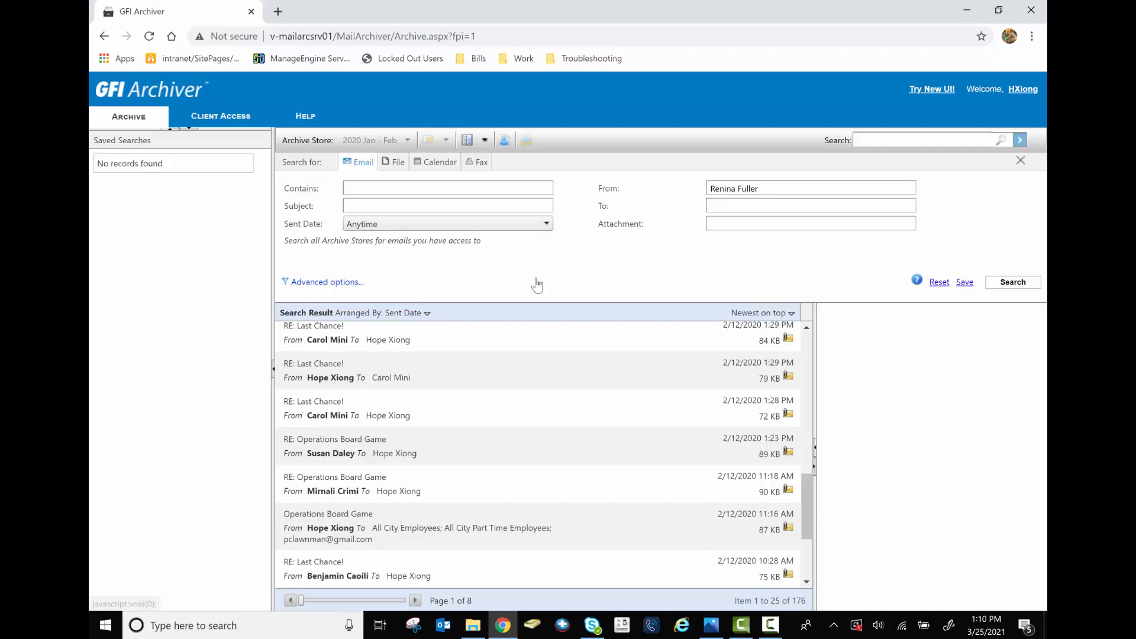
click(1007, 286)
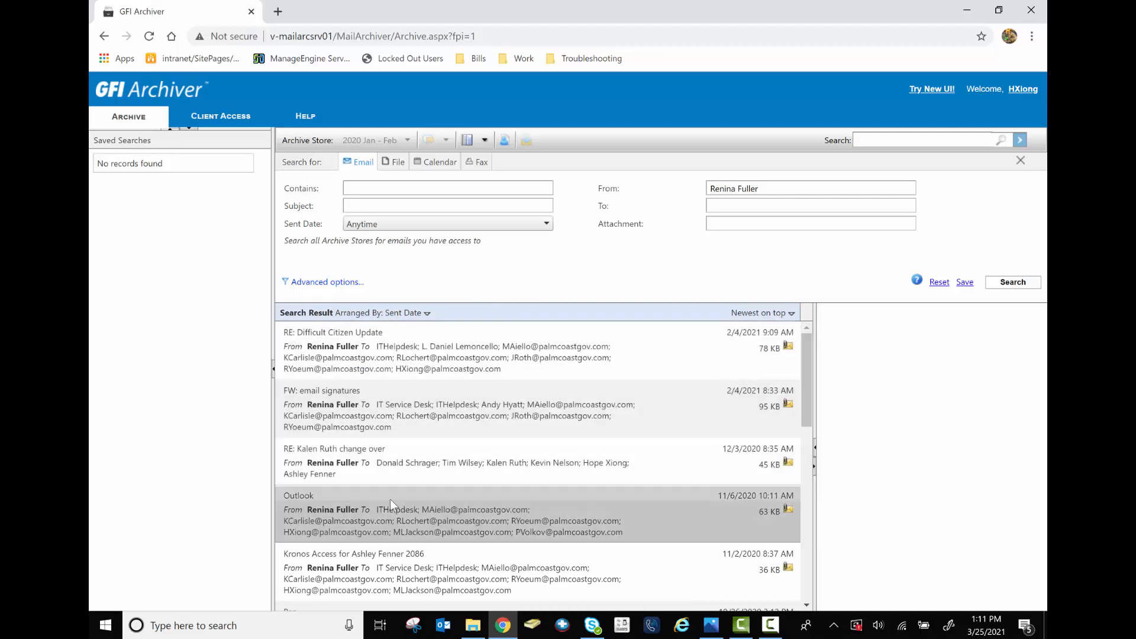
Preview the RE: Telecommuting Policy message from the sender's search results
scroll(394, 527, down, 2)
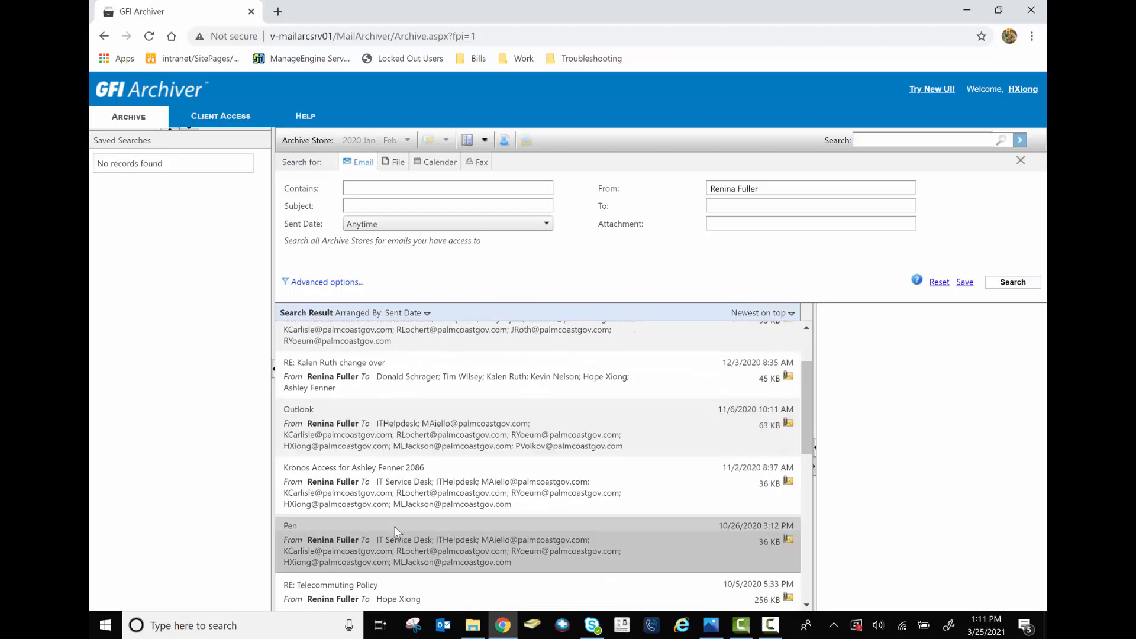
scroll(394, 526, down, 2)
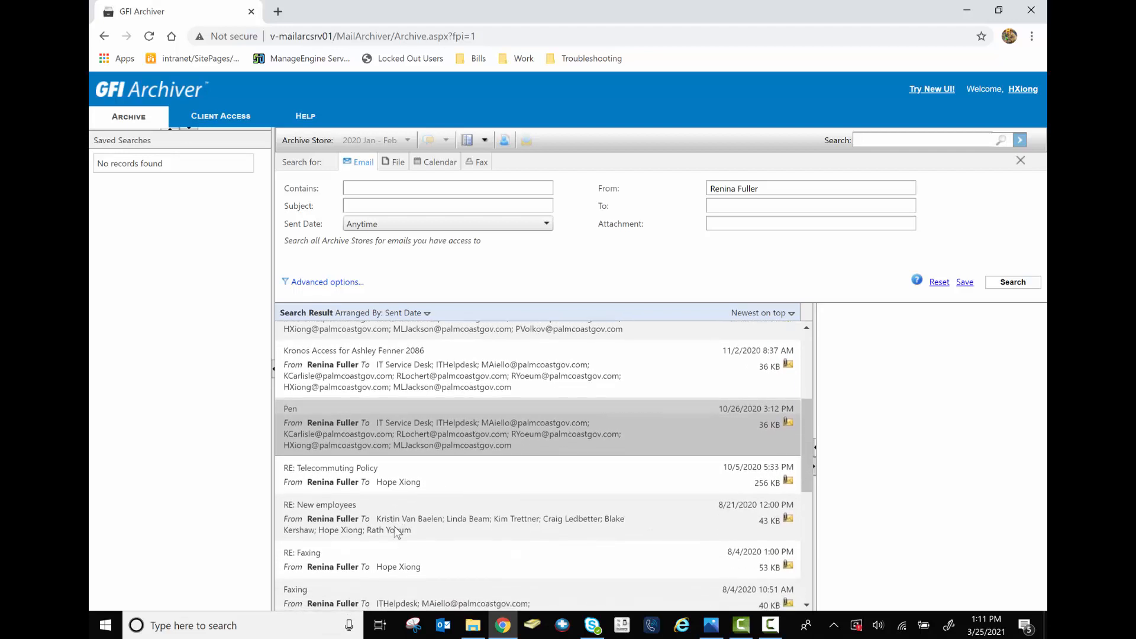
click(436, 480)
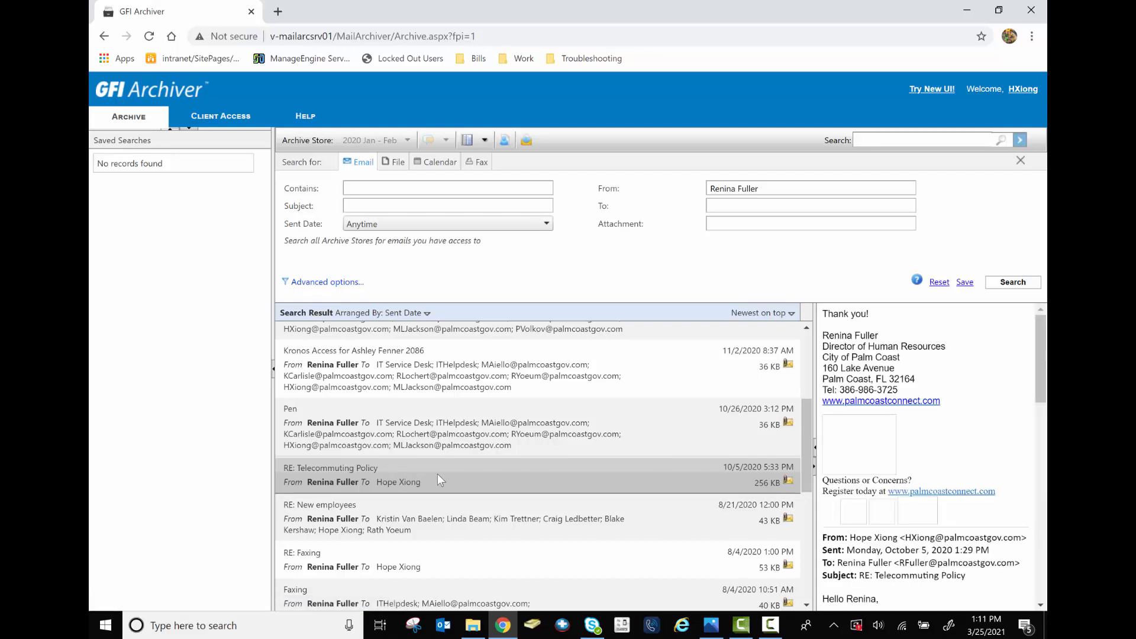
Move the preview pane to Bottom, then back to Right
click(488, 142)
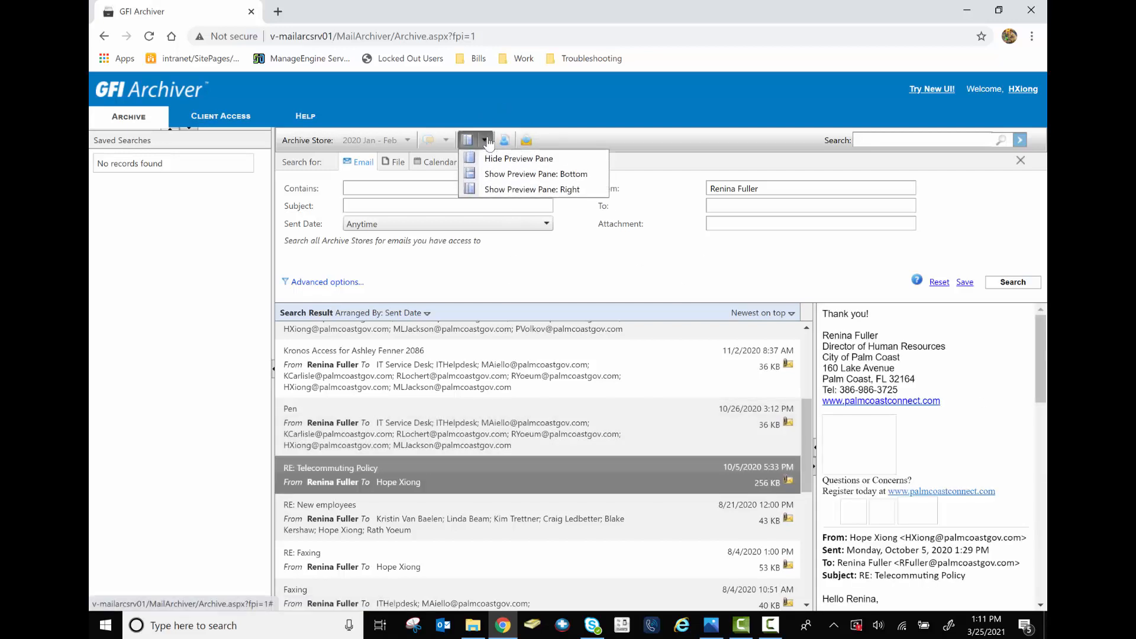
click(508, 188)
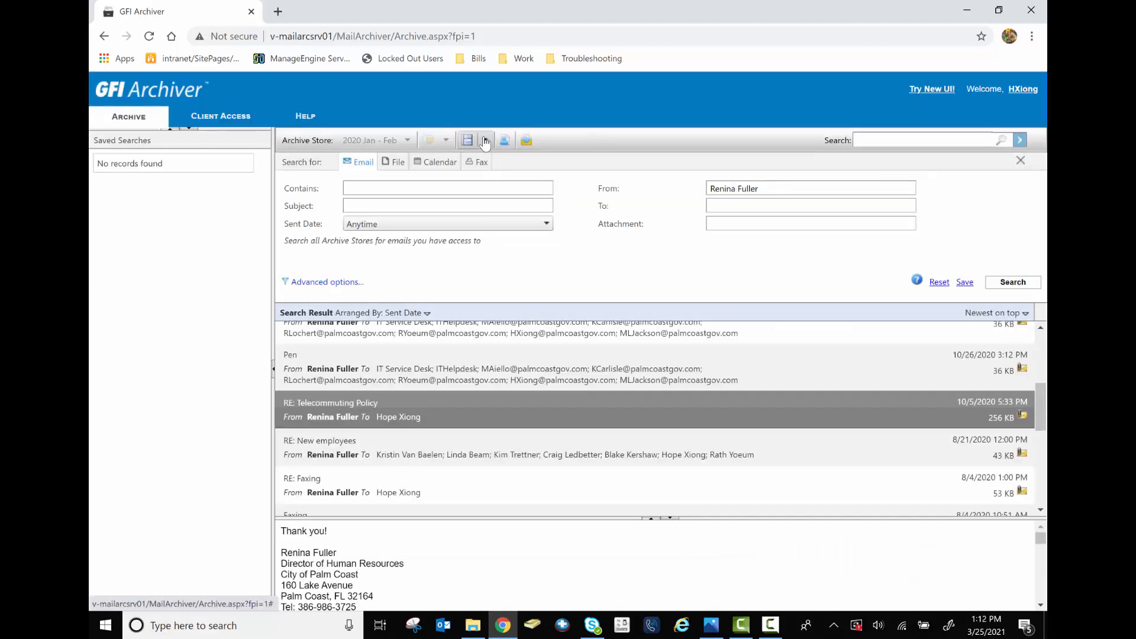
click(485, 141)
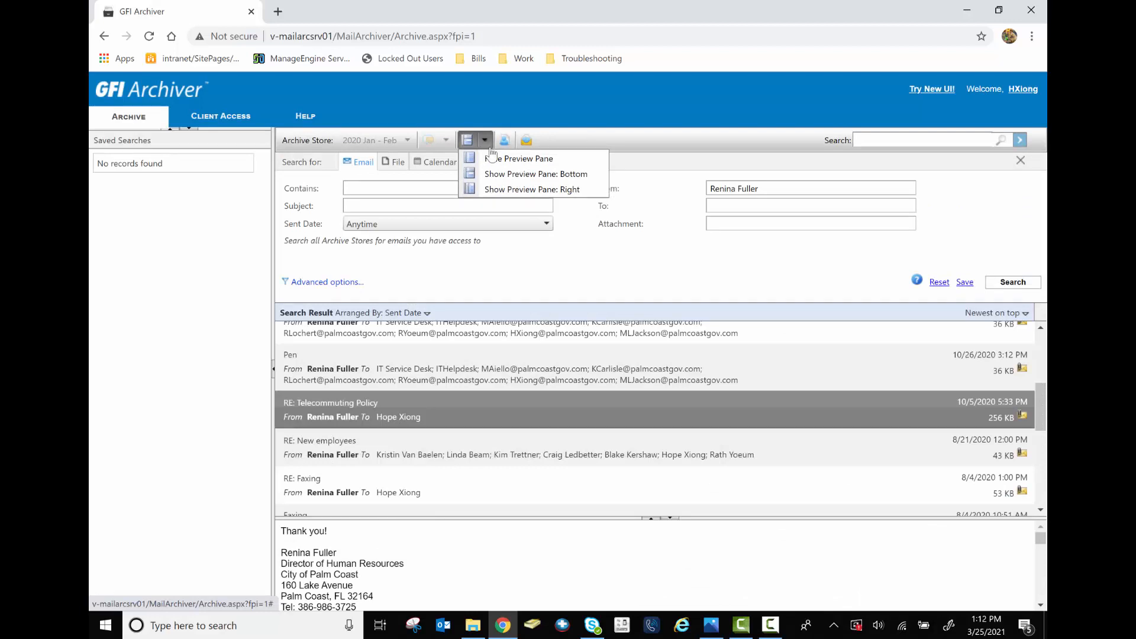
click(528, 189)
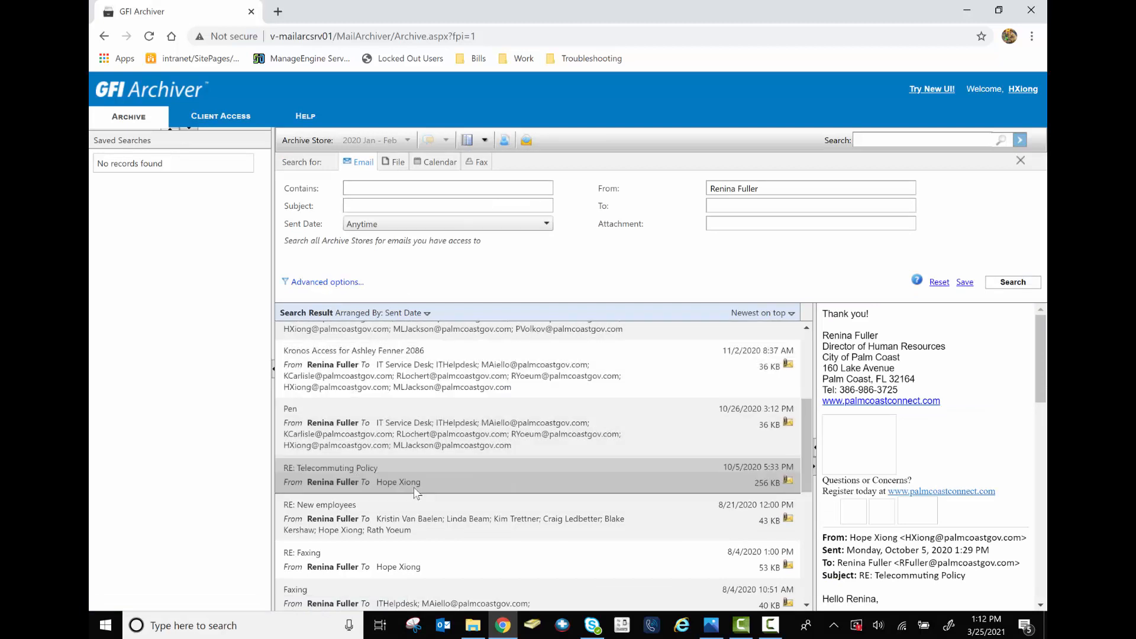
Open the RE: Telecommuting Policy message in its own viewer window
double_click(432, 478)
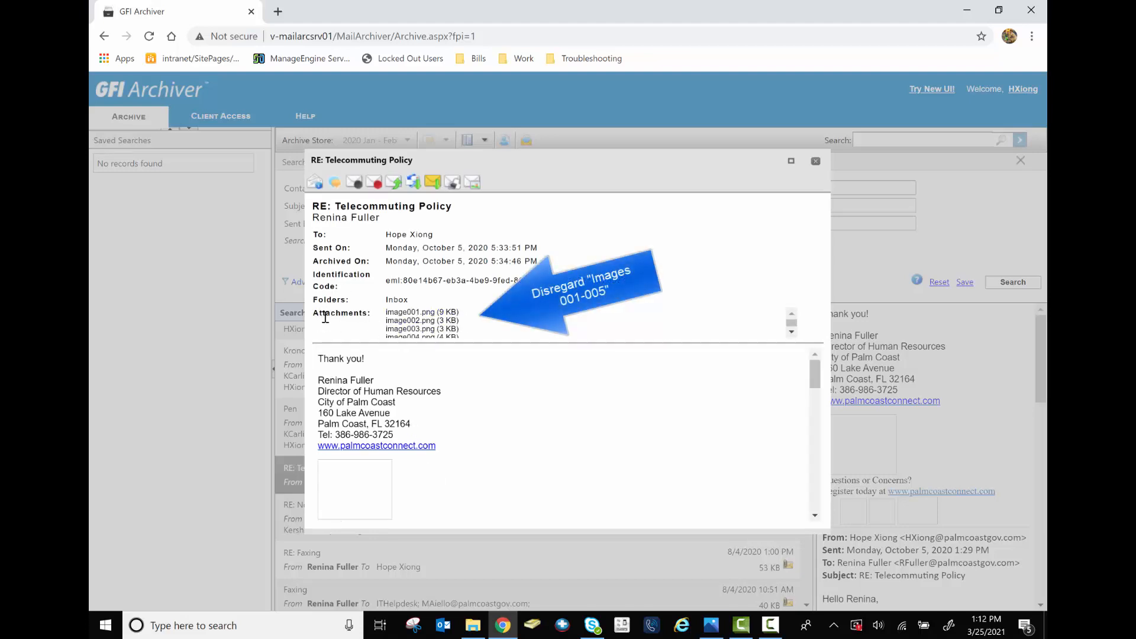
scroll(445, 318, down, 1)
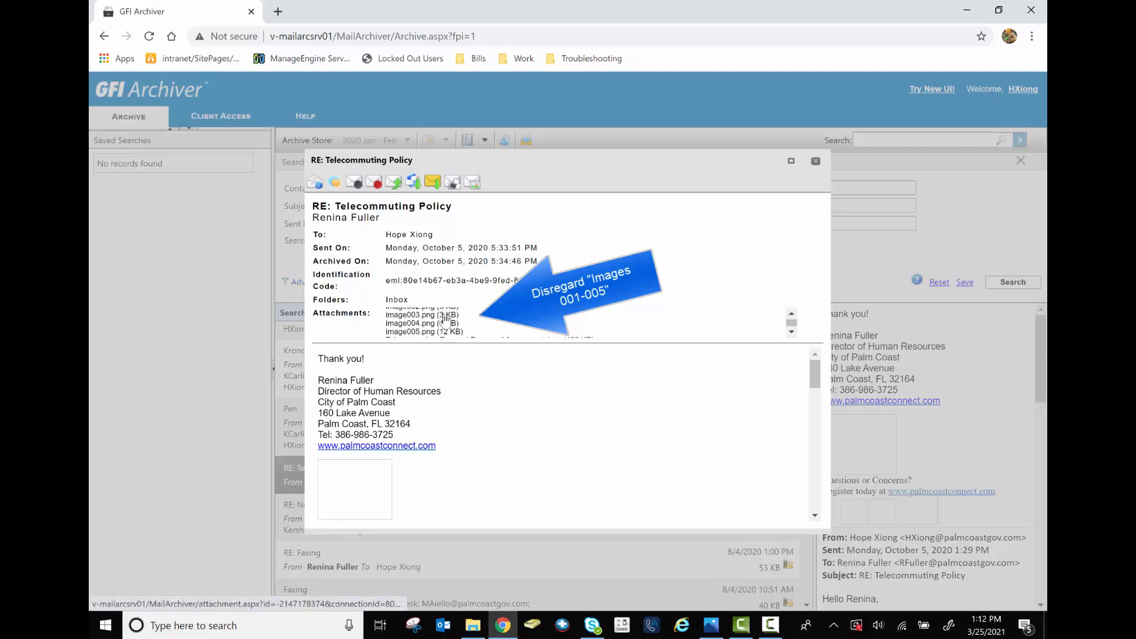
scroll(446, 318, down, 2)
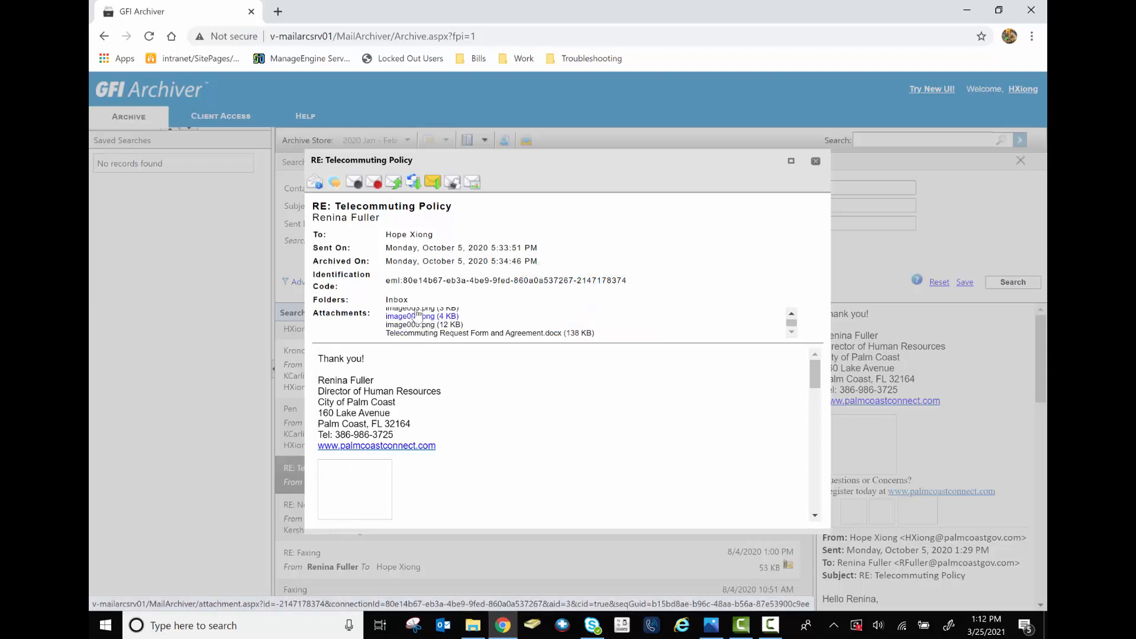
Download the Telecommuting Request Form .docx, open it in Word, and return to Chrome
click(490, 334)
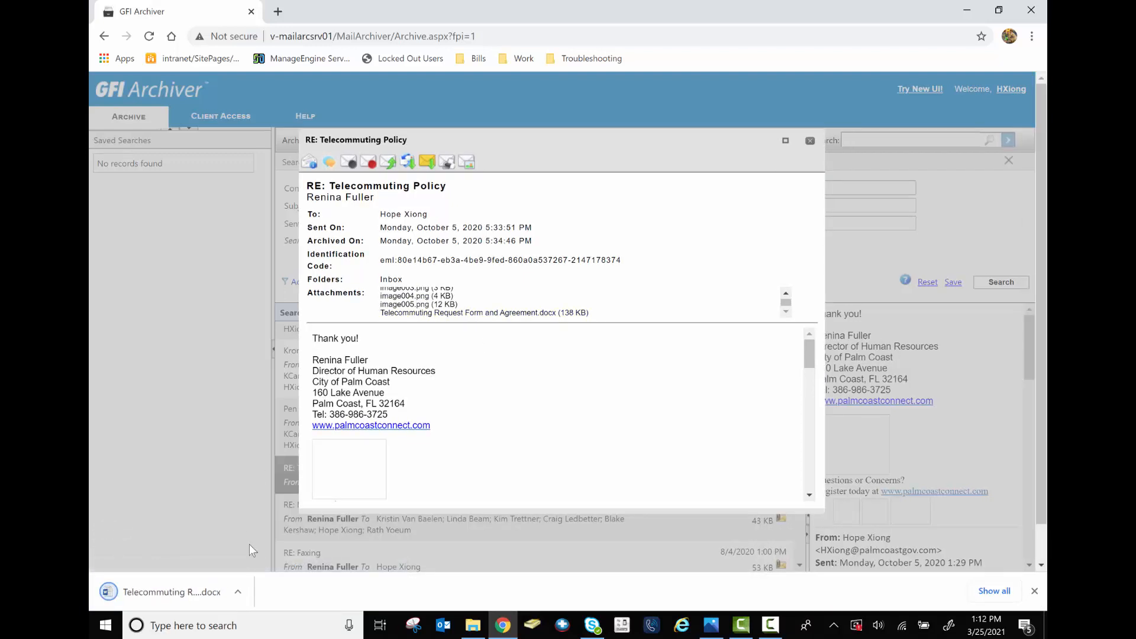
click(237, 592)
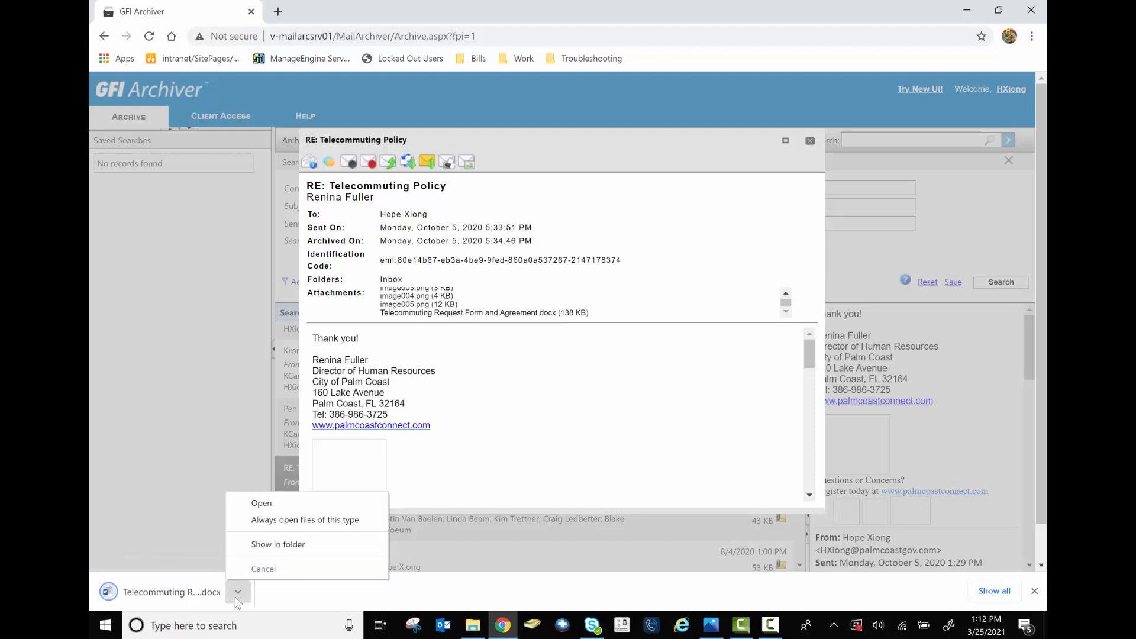
click(252, 509)
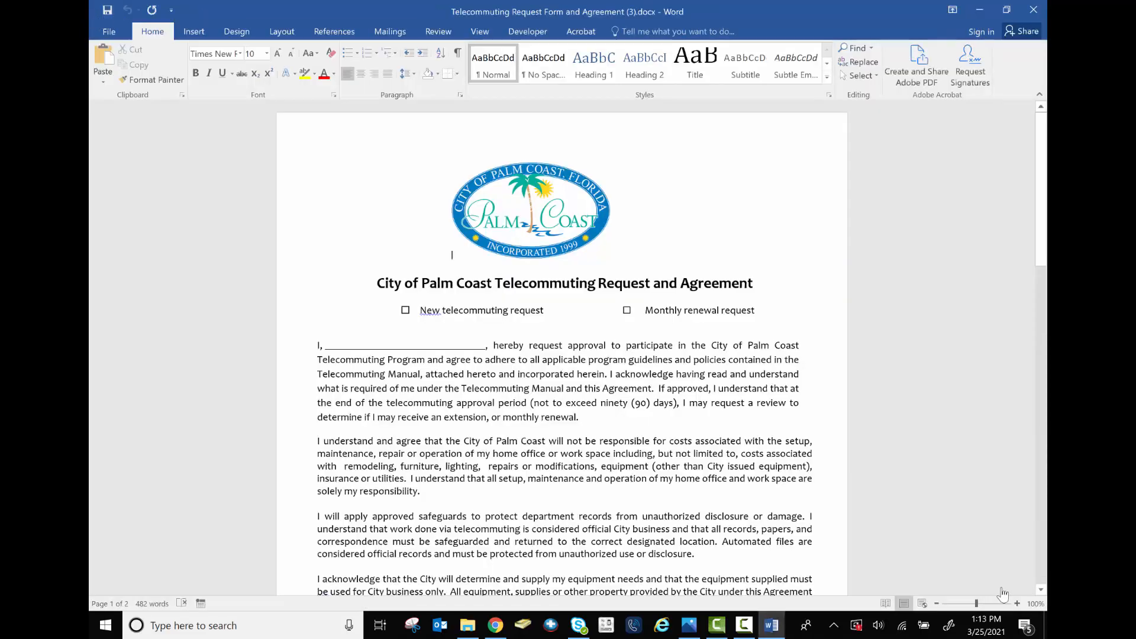
click(496, 628)
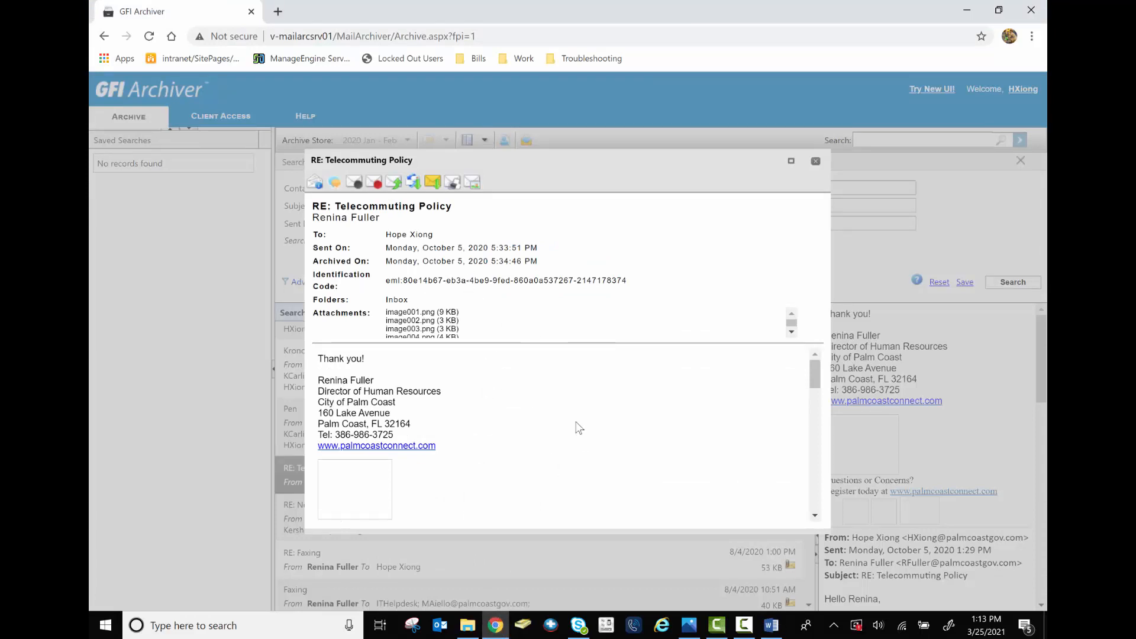
Restore the RE: Telecommuting Policy message to the user's own email address, keeping the default address
click(816, 160)
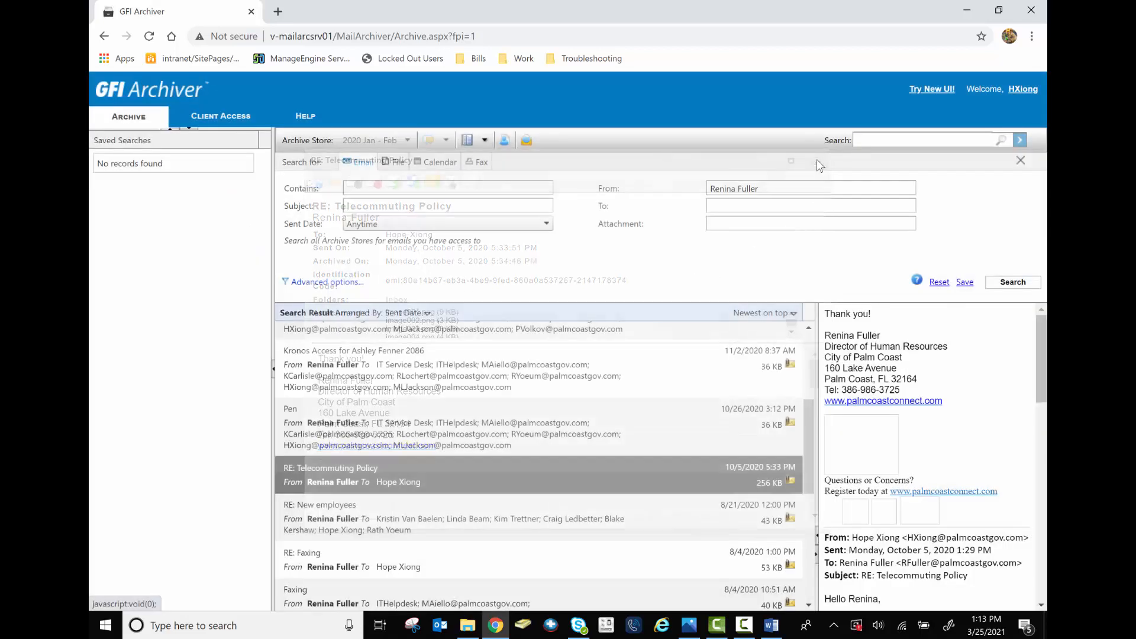
right_click(480, 484)
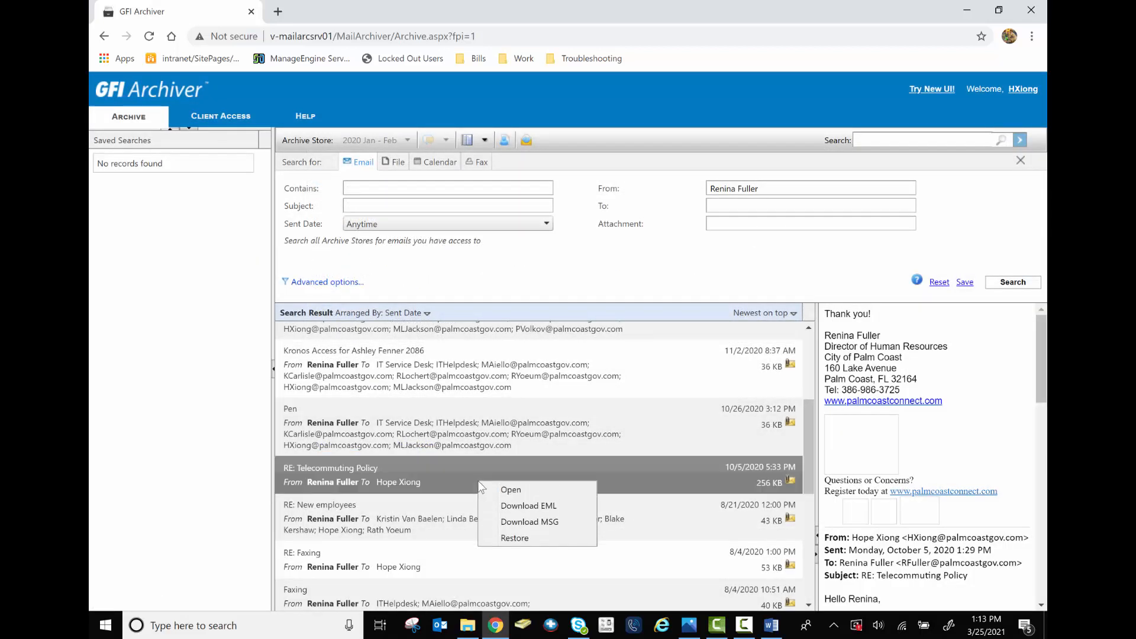
click(523, 537)
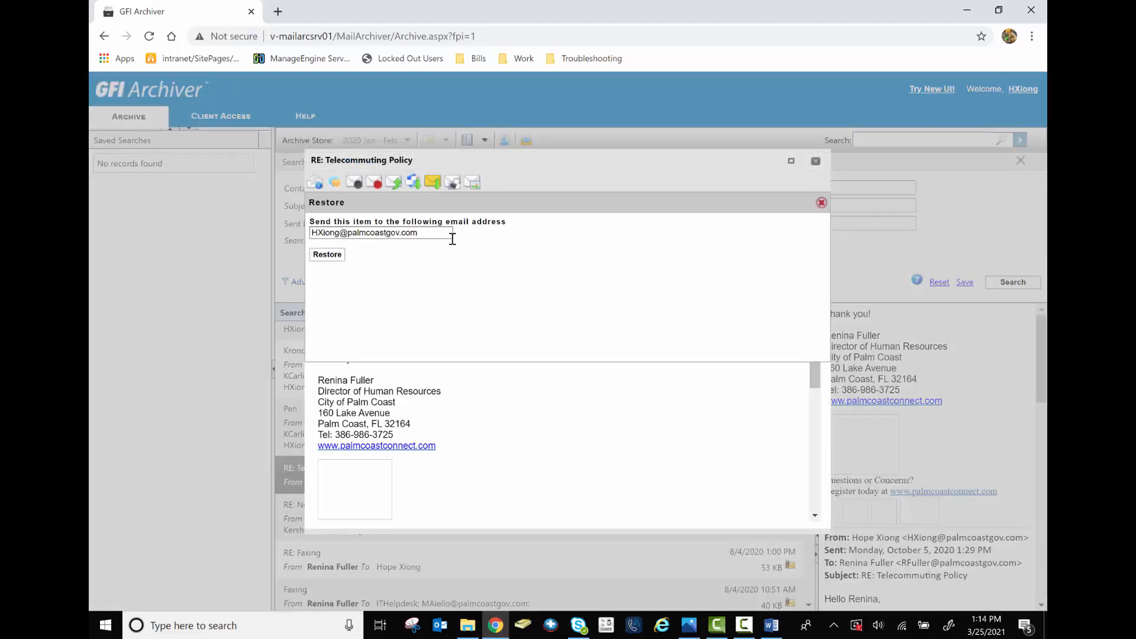
click(326, 258)
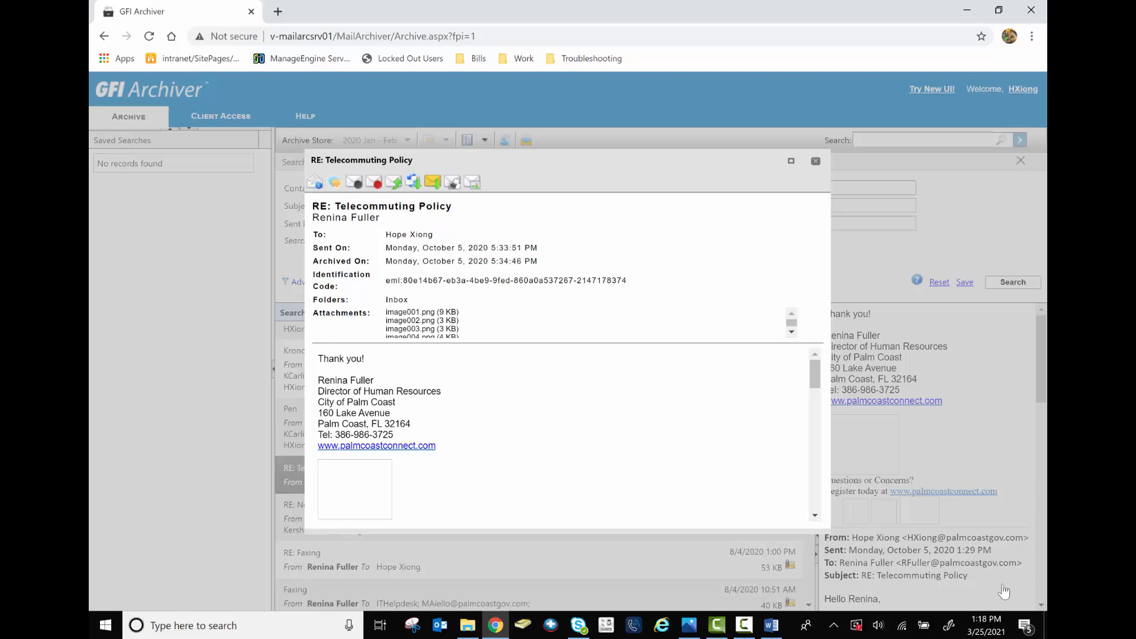
Close the viewer, search calendar items, and set Start Of Event to Custom
click(817, 161)
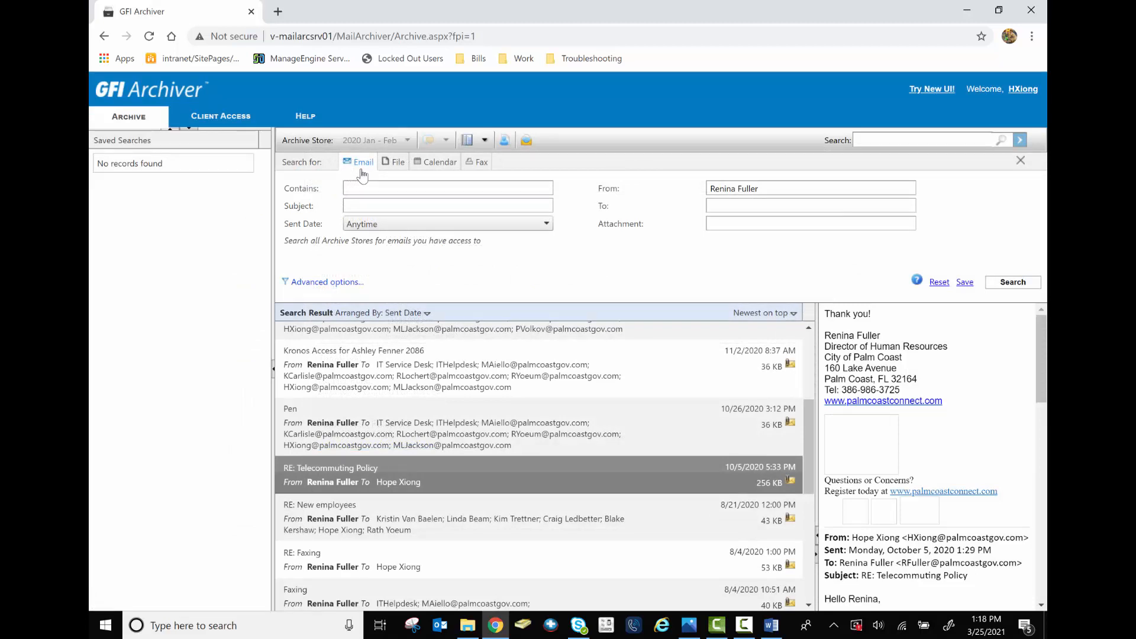
click(441, 164)
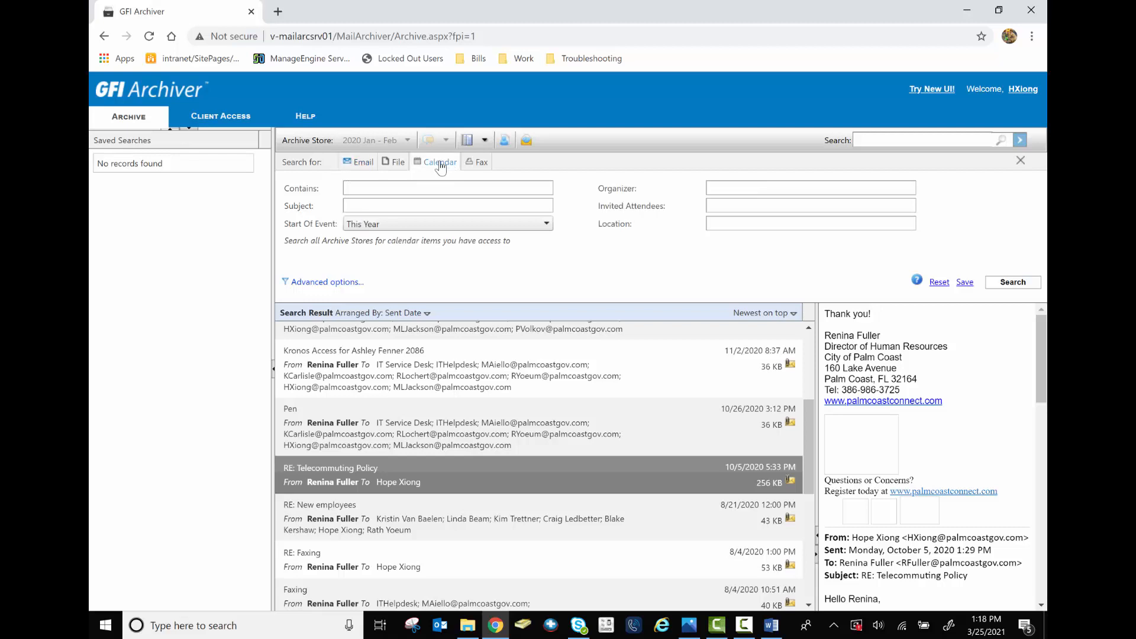
click(408, 224)
click(403, 260)
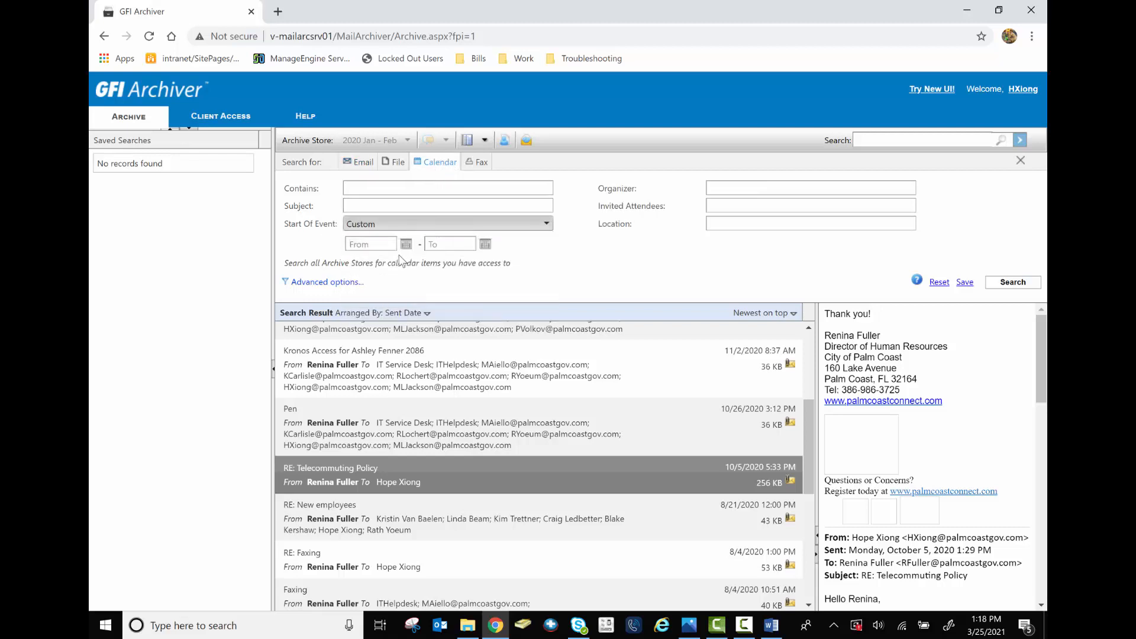